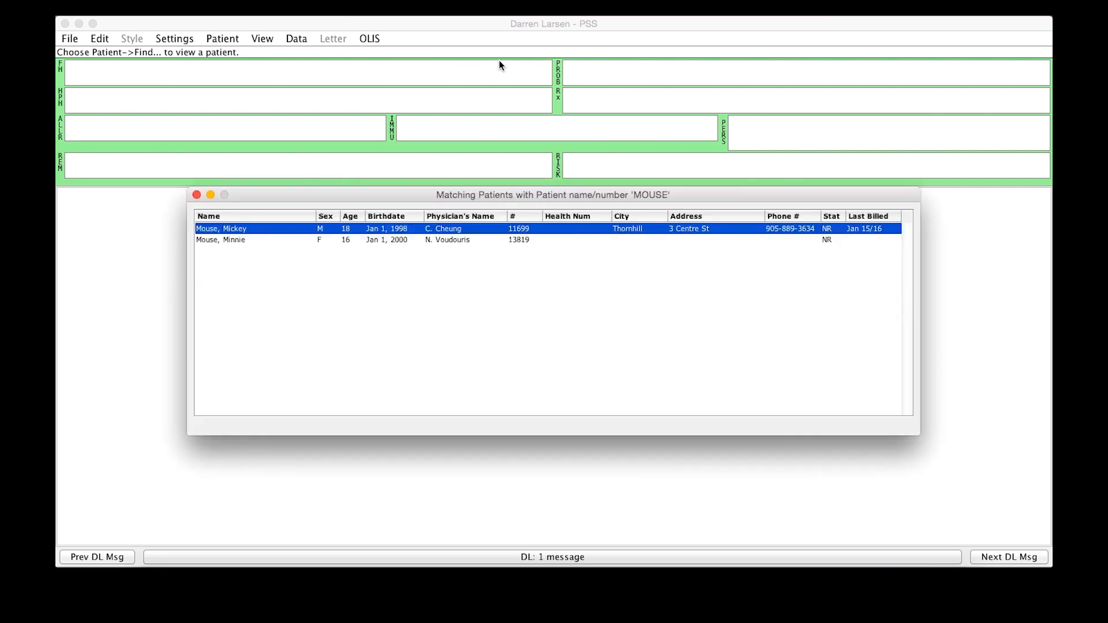
# Step: Open the first matching patient's record from the search results and close the records window
pyautogui.press('Return')
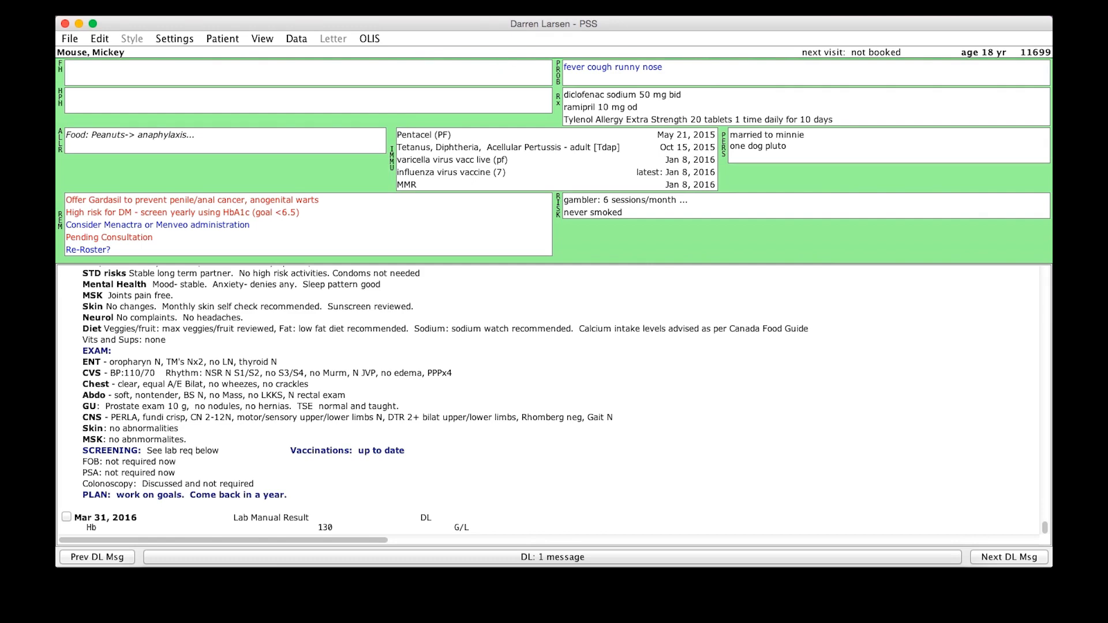
pyautogui.click(65, 23)
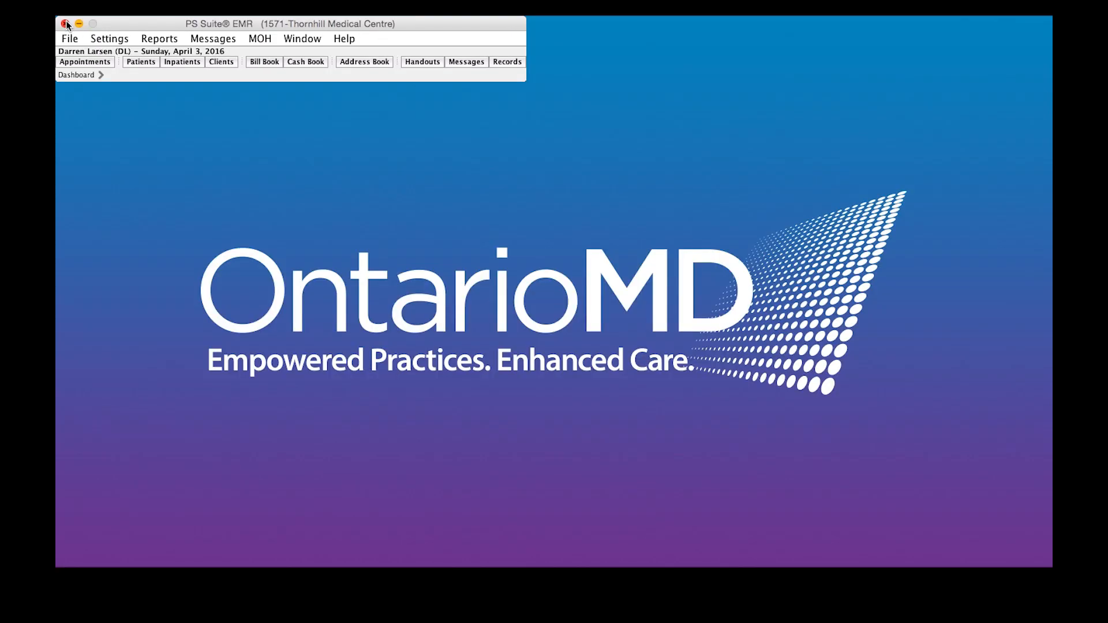
# Step: Open the appointments schedule and view the records of the patient booked at 9:00 AM on Apr 1, 2016
pyautogui.click(75, 63)
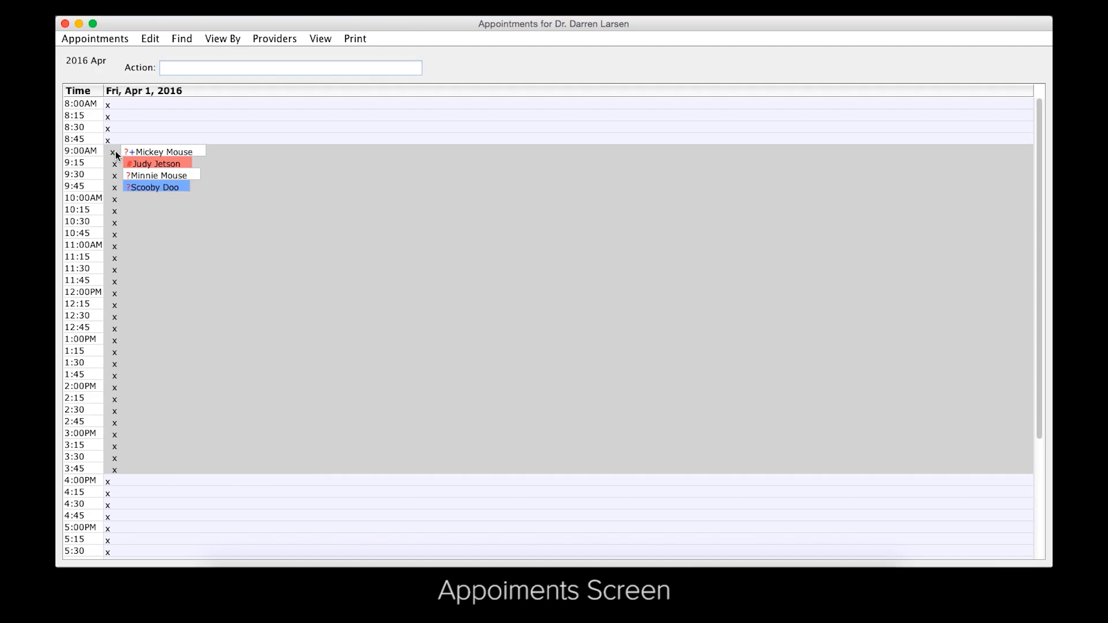
pyautogui.rightClick(149, 151)
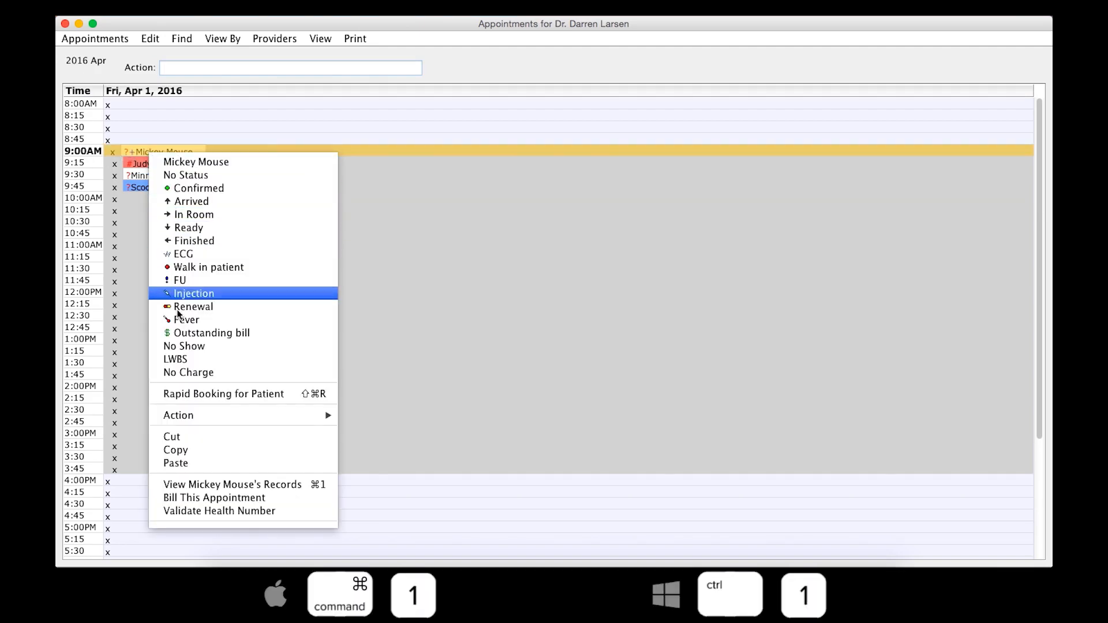
pyautogui.click(199, 485)
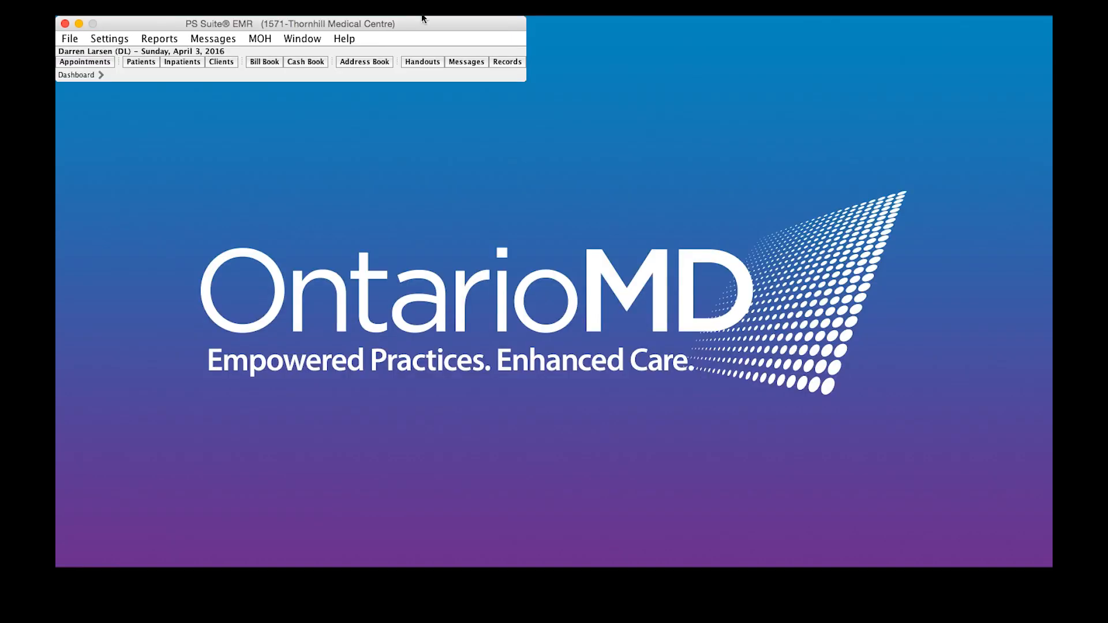
# Step: Open the records window, find patients by surname and open the first matching patient's chart
pyautogui.click(495, 62)
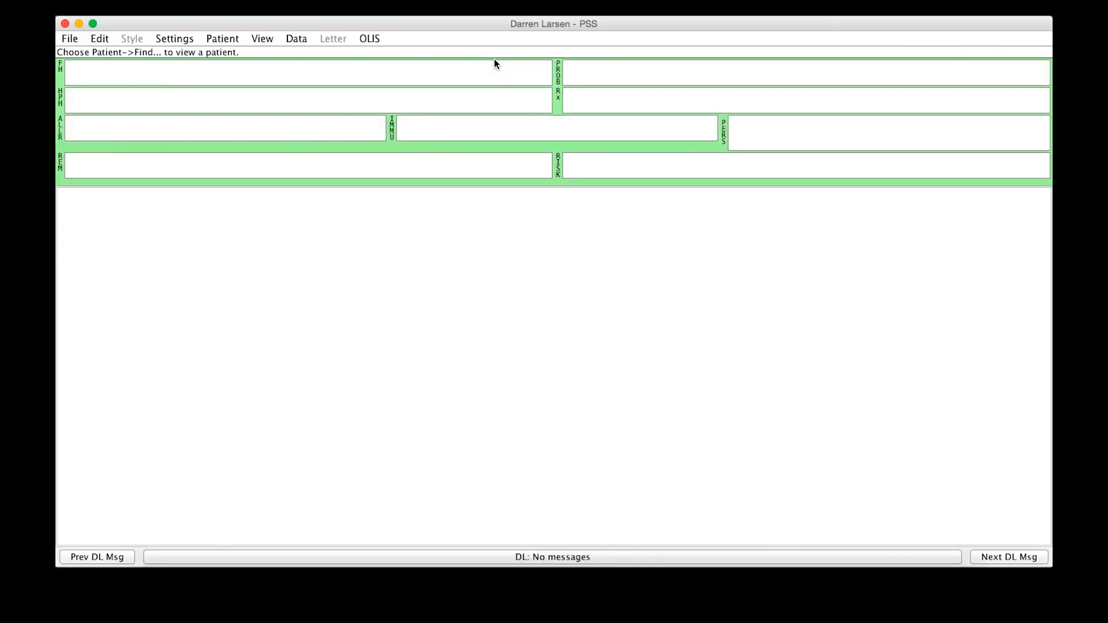
pyautogui.press('super+f')
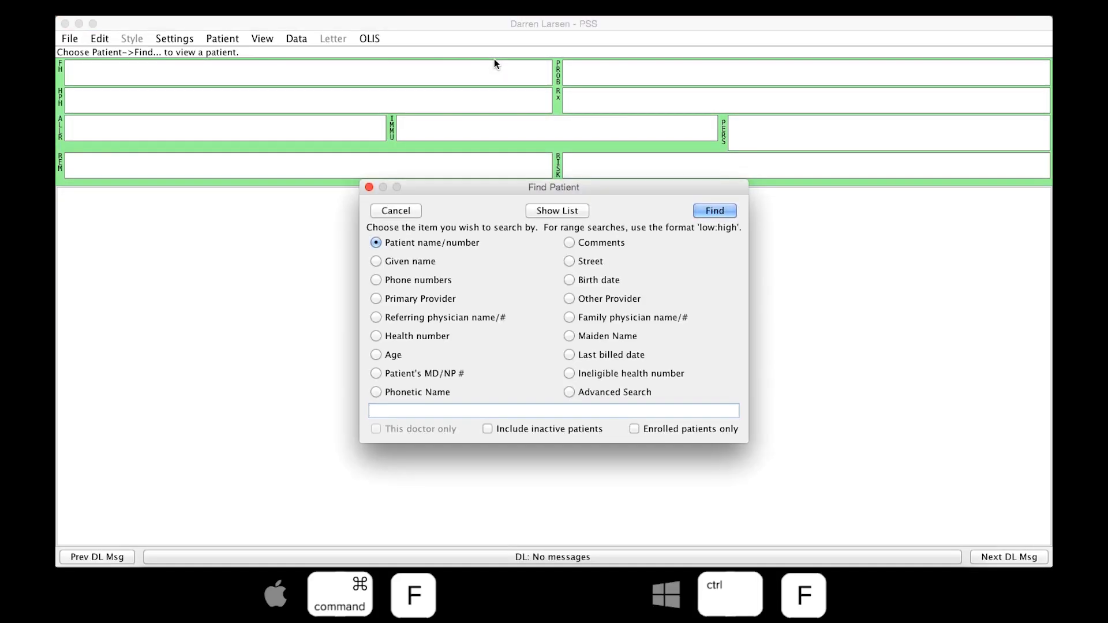
pyautogui.write('mouse')
pyautogui.press('Return')
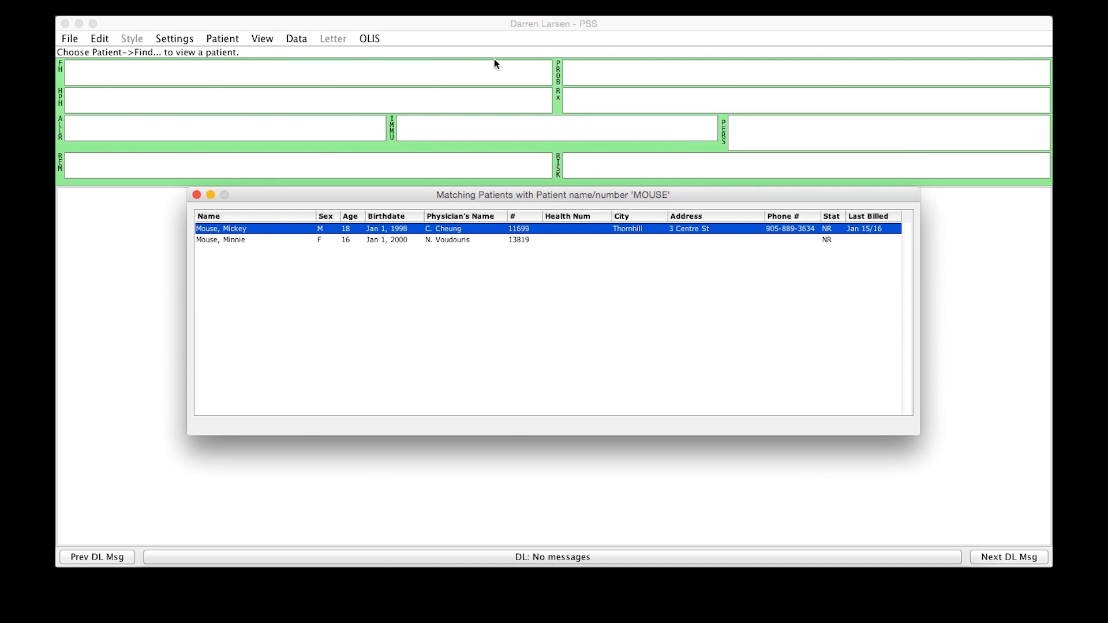
pyautogui.press('Return')
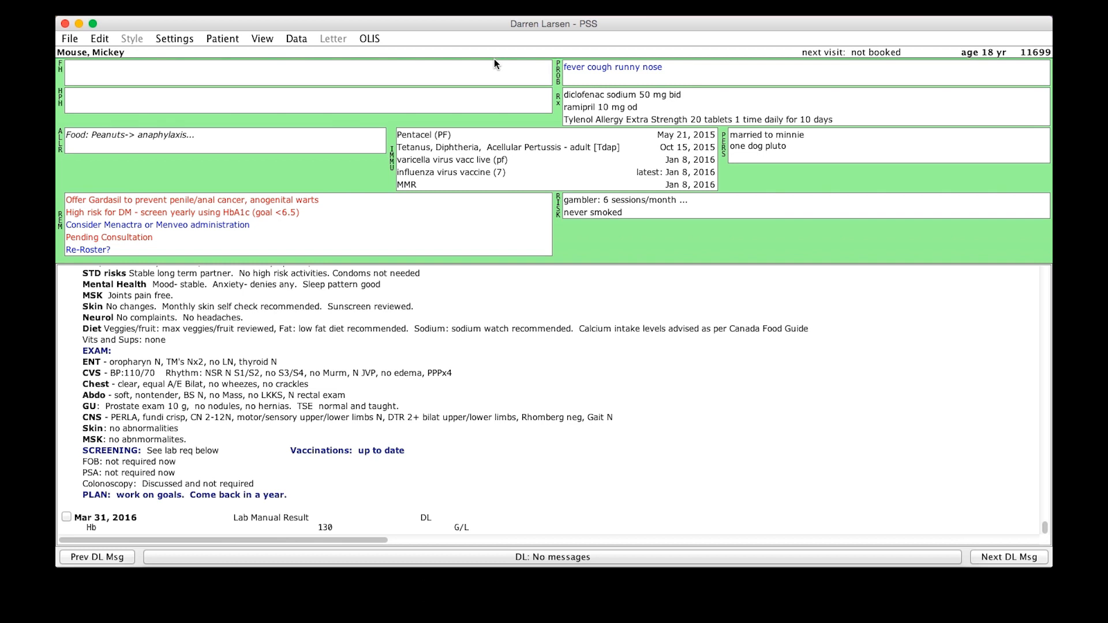
# Step: Show and hide the patient's demographics, and view the risk factors without changing them
pyautogui.click(116, 56)
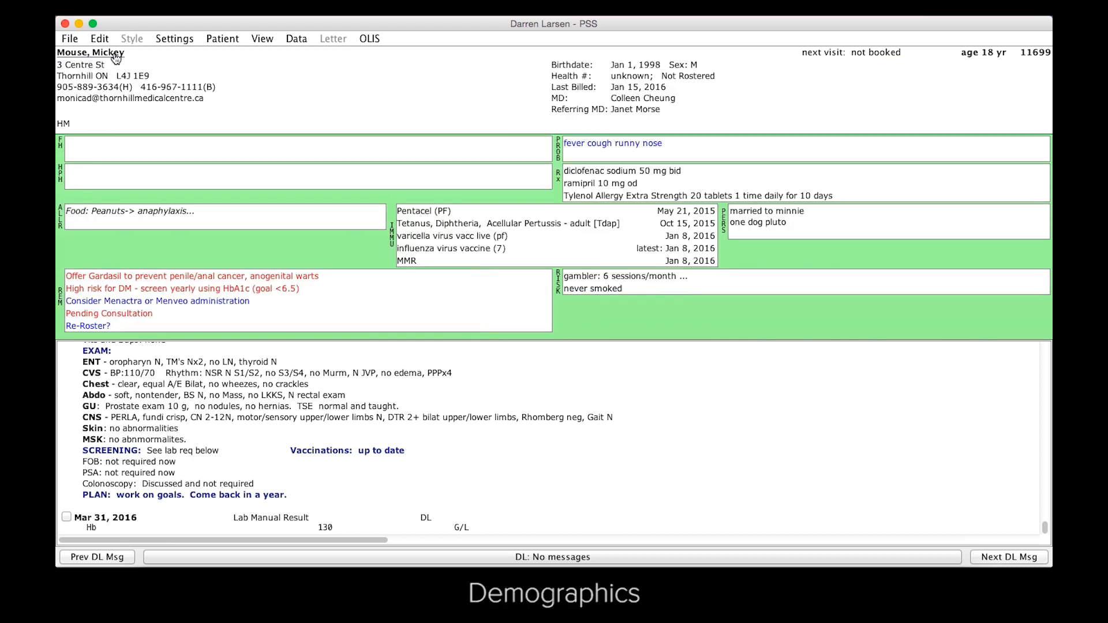
pyautogui.click(115, 55)
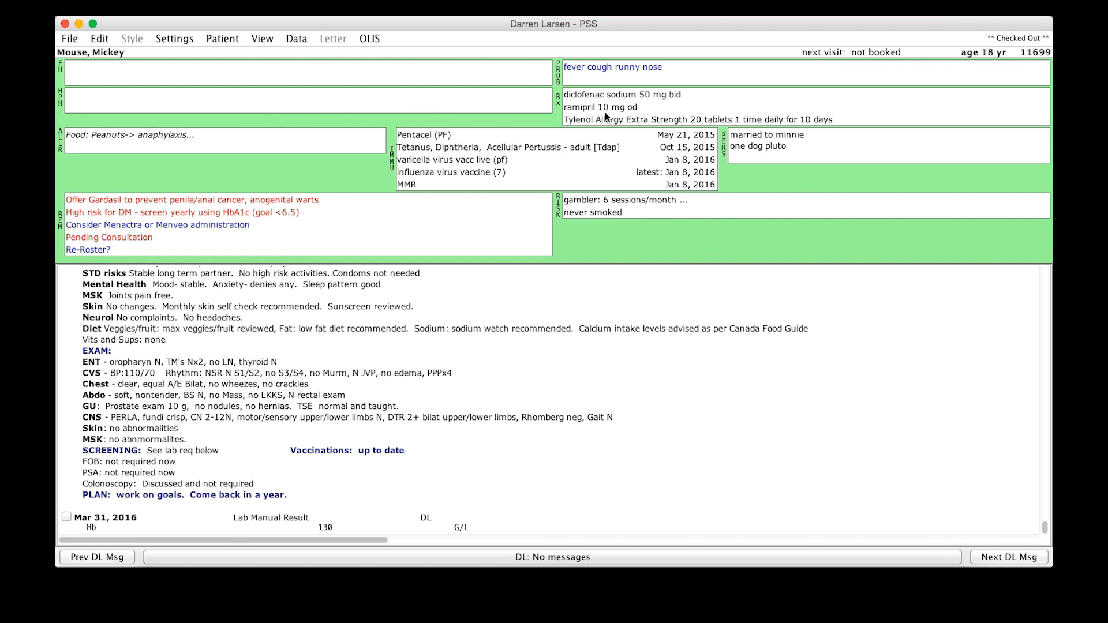
pyautogui.click(557, 210)
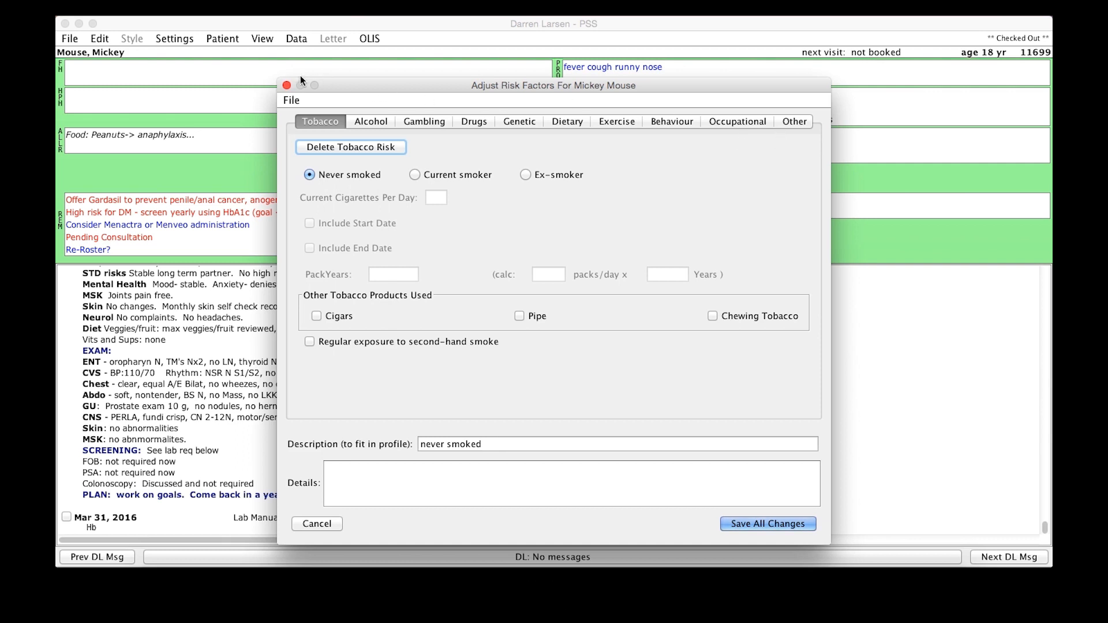
pyautogui.click(287, 85)
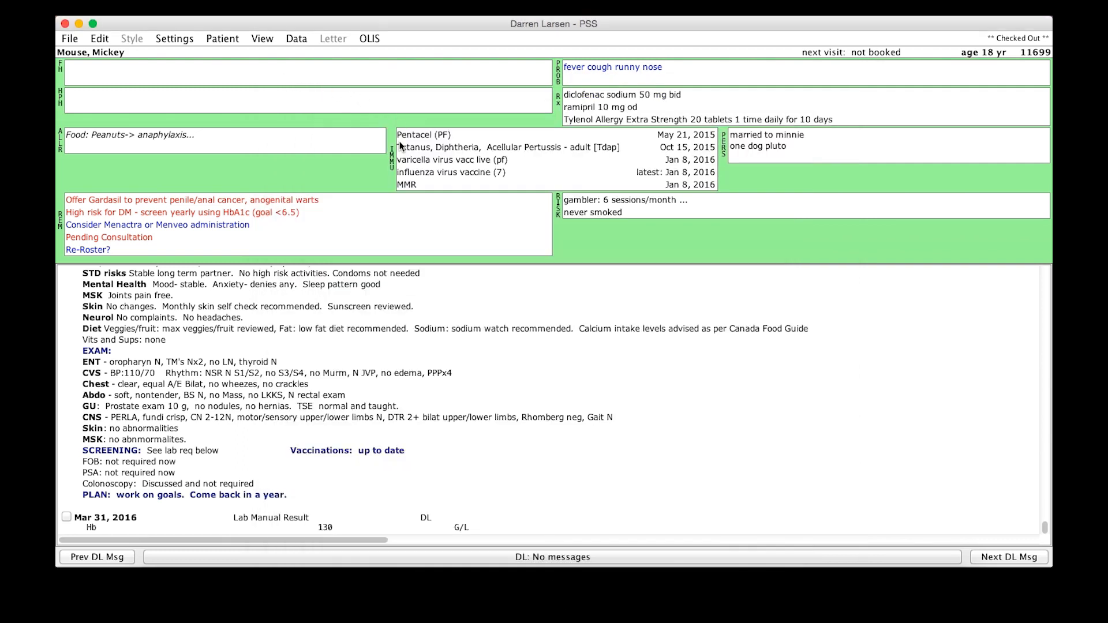
# Step: Expand and collapse the full immunization list, and review the patient's treatment history timeline
pyautogui.click(391, 161)
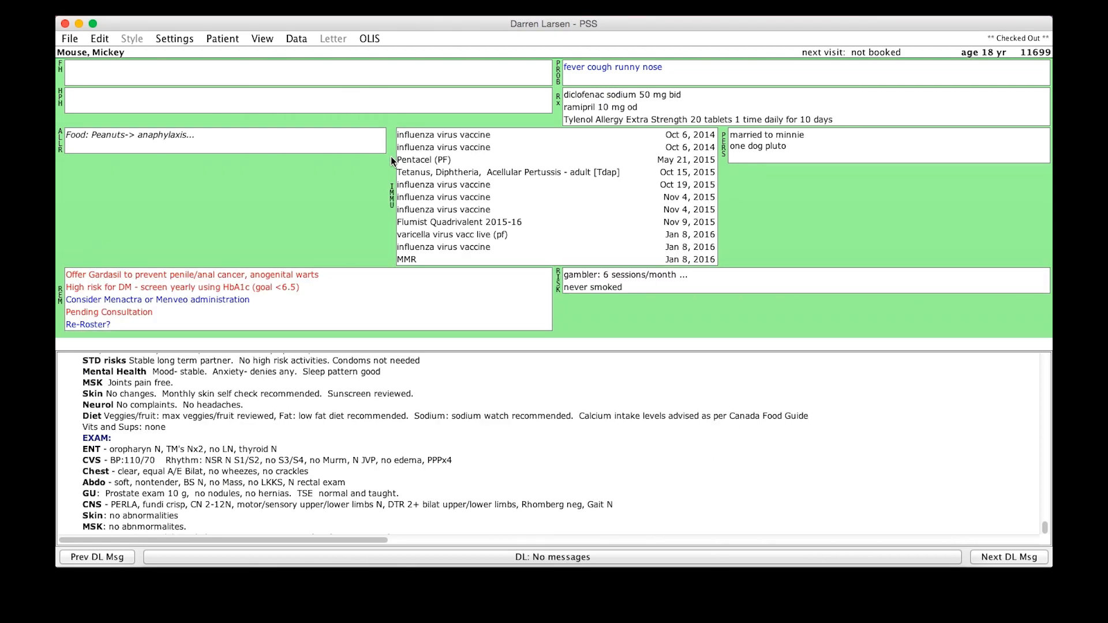
pyautogui.click(390, 157)
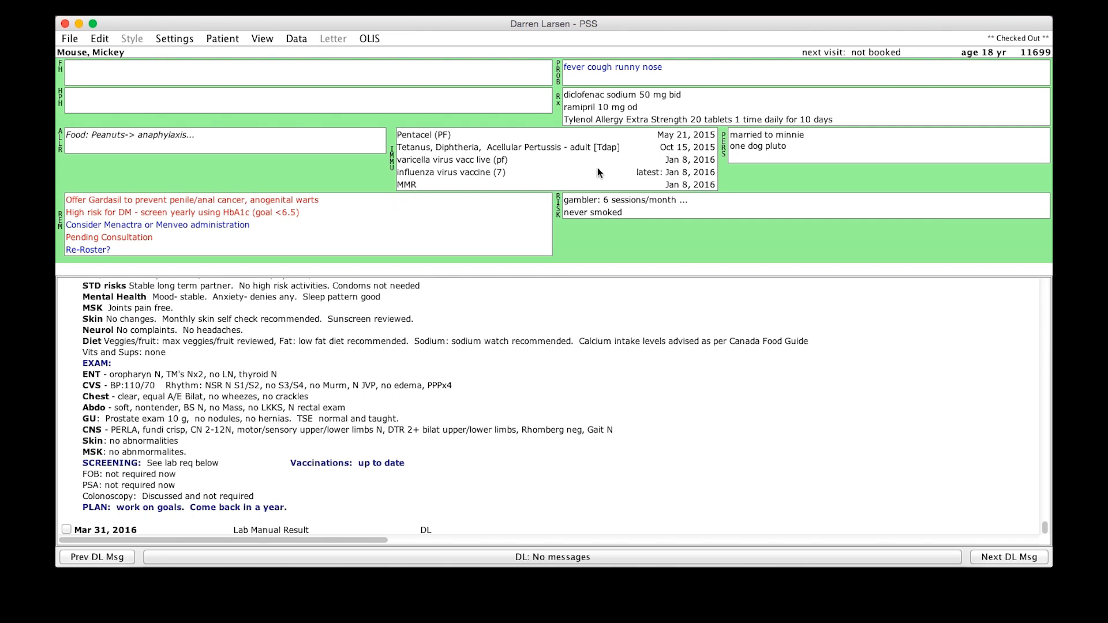
pyautogui.click(558, 102)
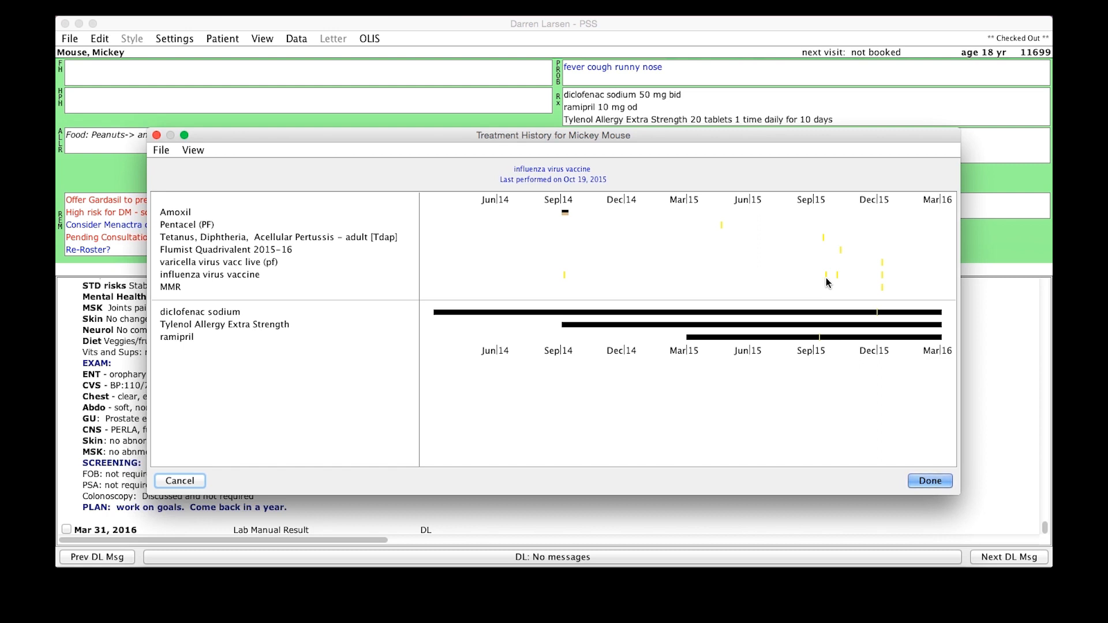
pyautogui.click(922, 481)
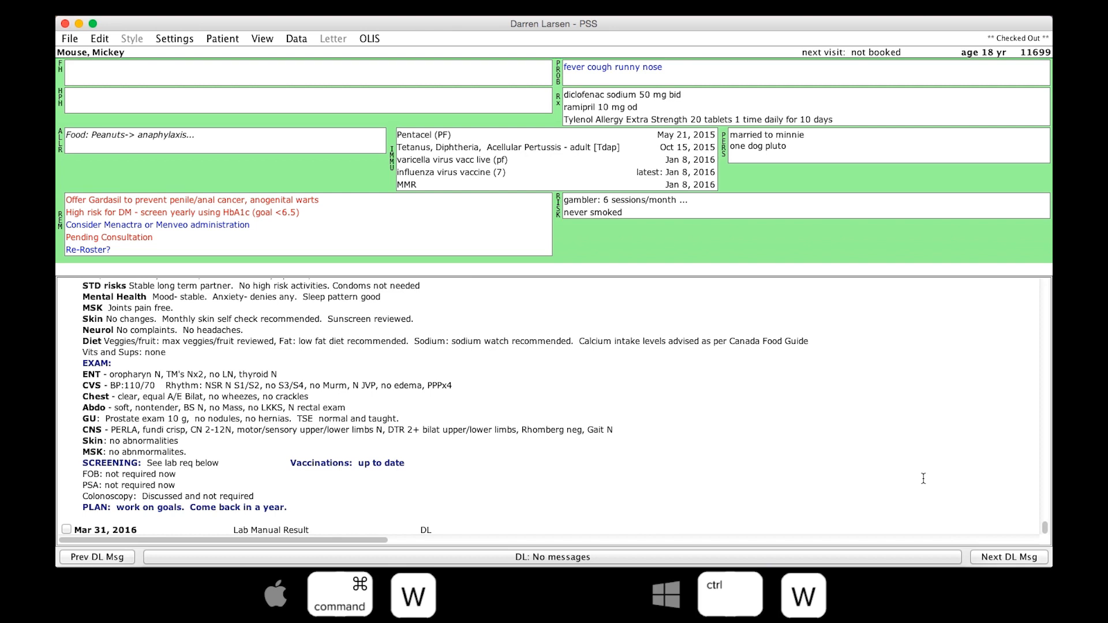
# Step: Toggle the patient's profile display off, on and off again, leaving only the progress notes in view
pyautogui.press('super+w')
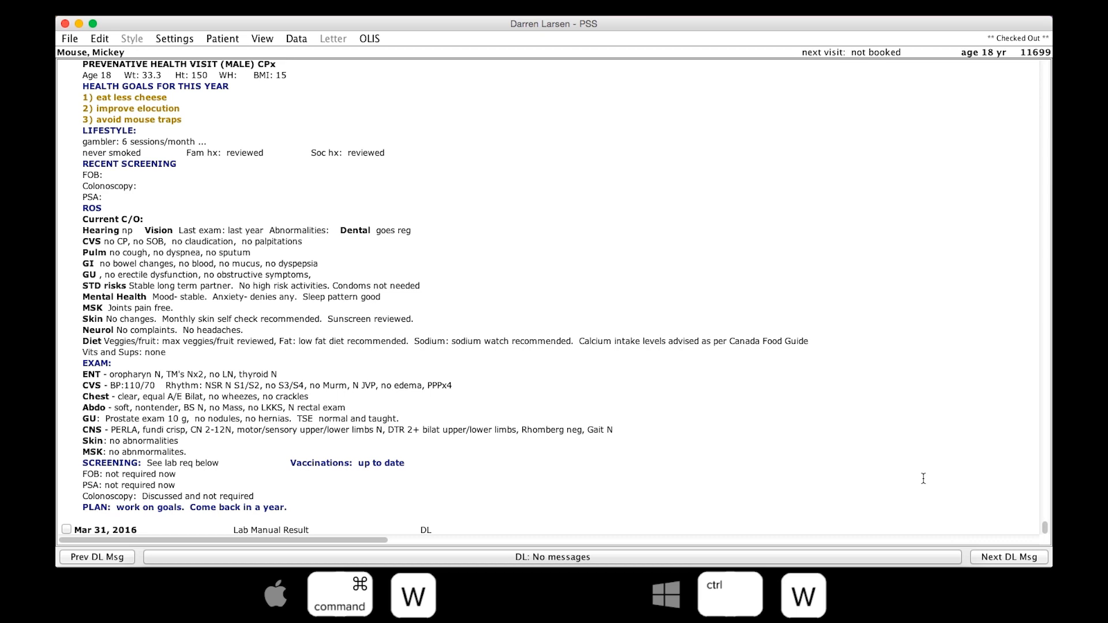
pyautogui.press('super+w')
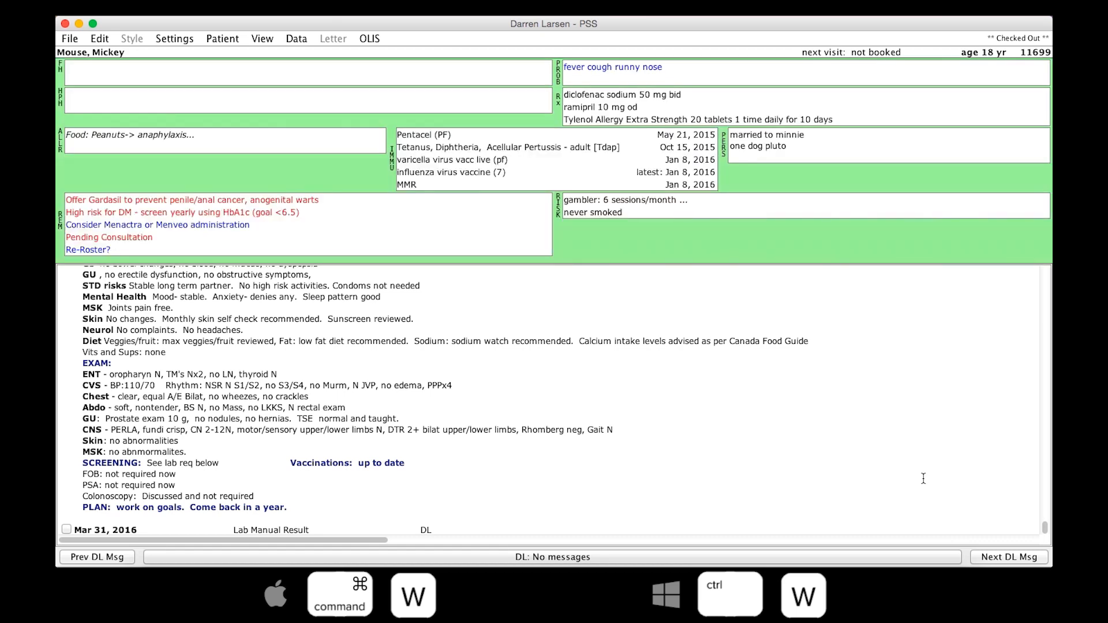
pyautogui.press('super+w')
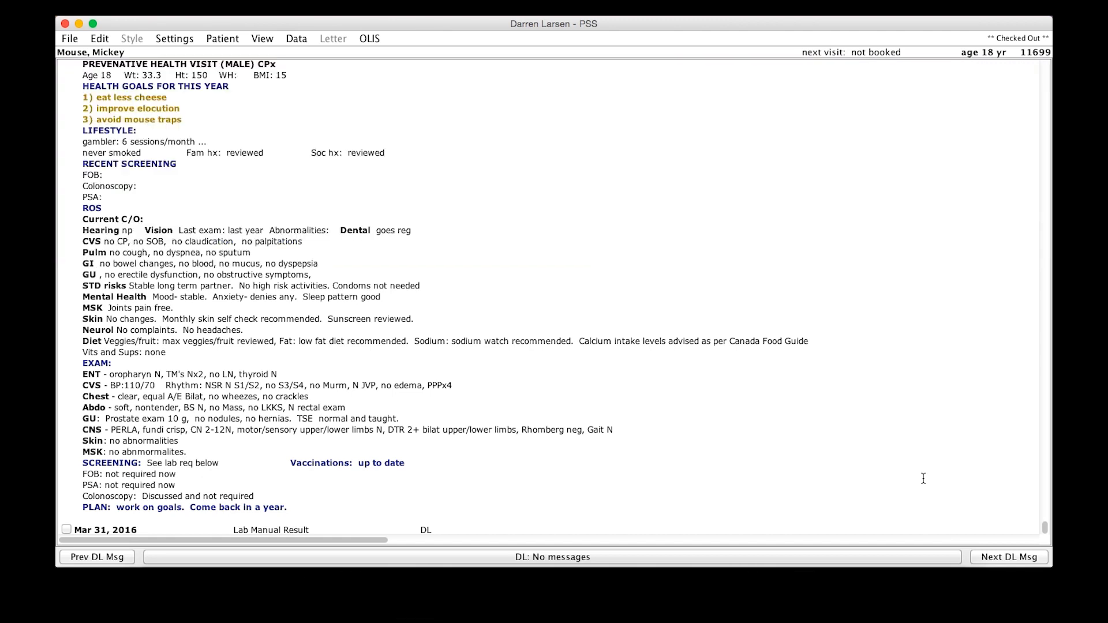
# Step: Show the chart's table of contents, preview the Jan 19, 2016 letter entry and hide the table of contents again
pyautogui.press('shift+super+t')
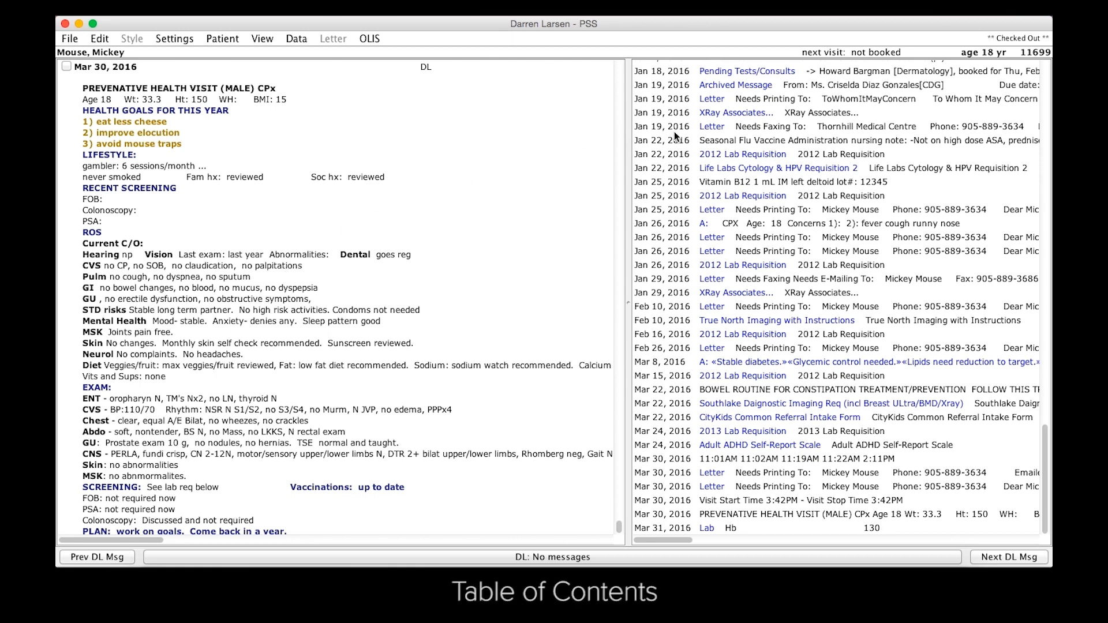
pyautogui.moveTo(678, 134)
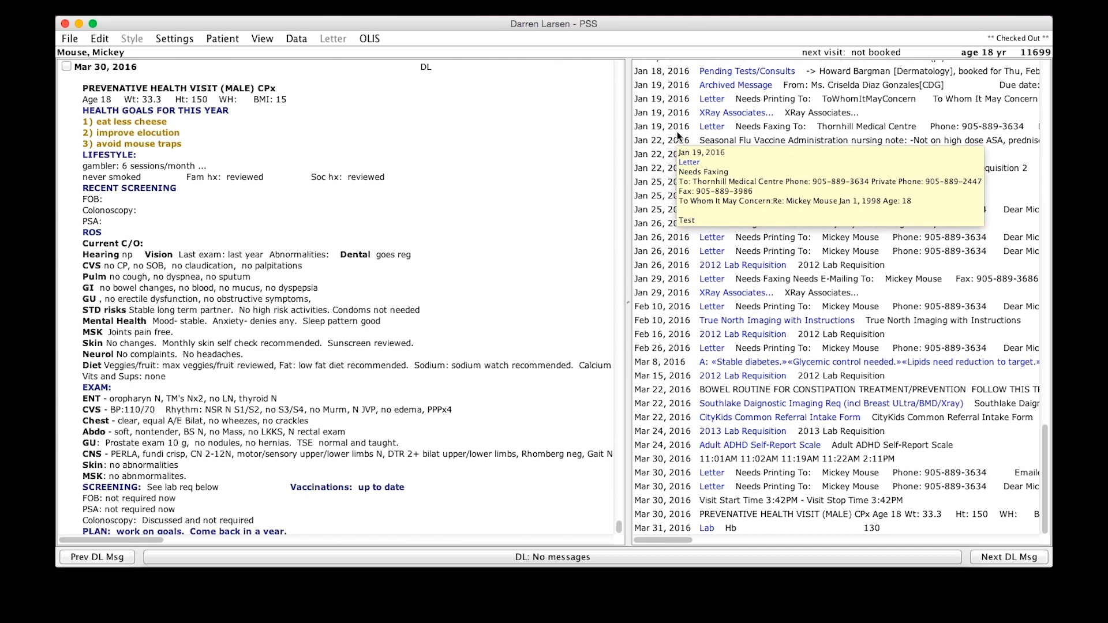
pyautogui.press('shift+super+t')
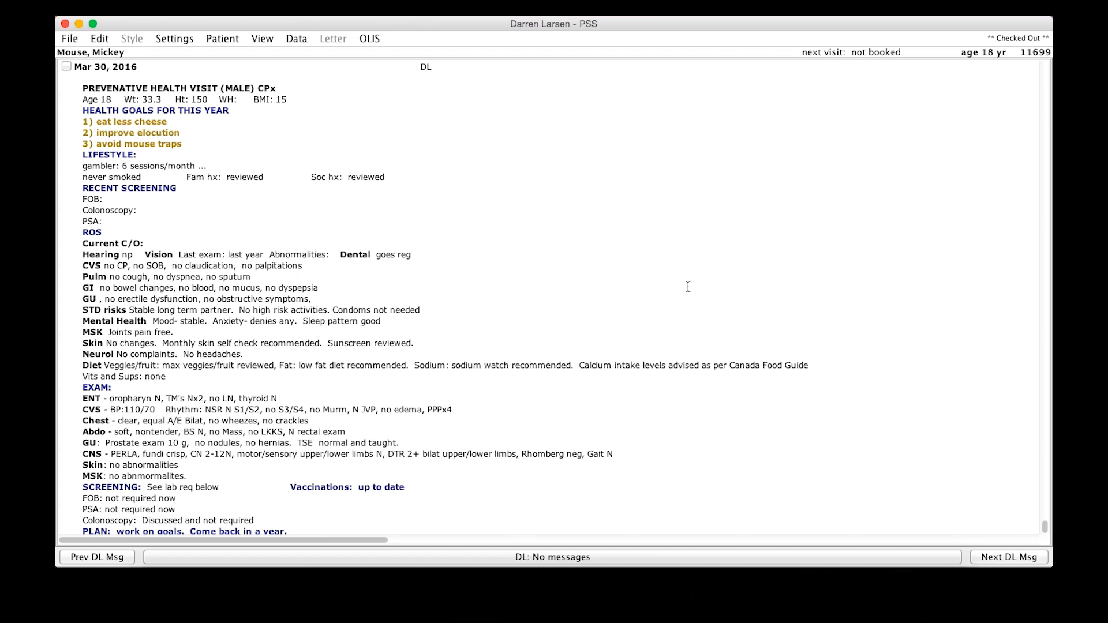
# Step: Browse the progress notes, show the table of contents and jump to the Mar 24, 2016 Adult ADHD Self-Report Scale entry
pyautogui.scroll(-2, 688, 286)
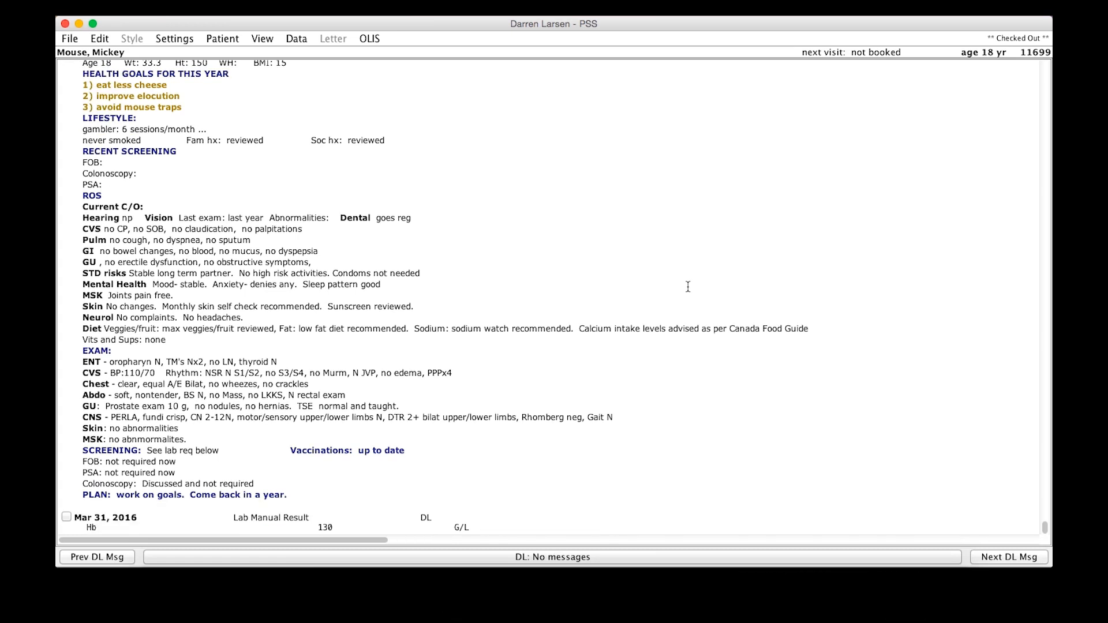
pyautogui.scroll(12, 688, 287)
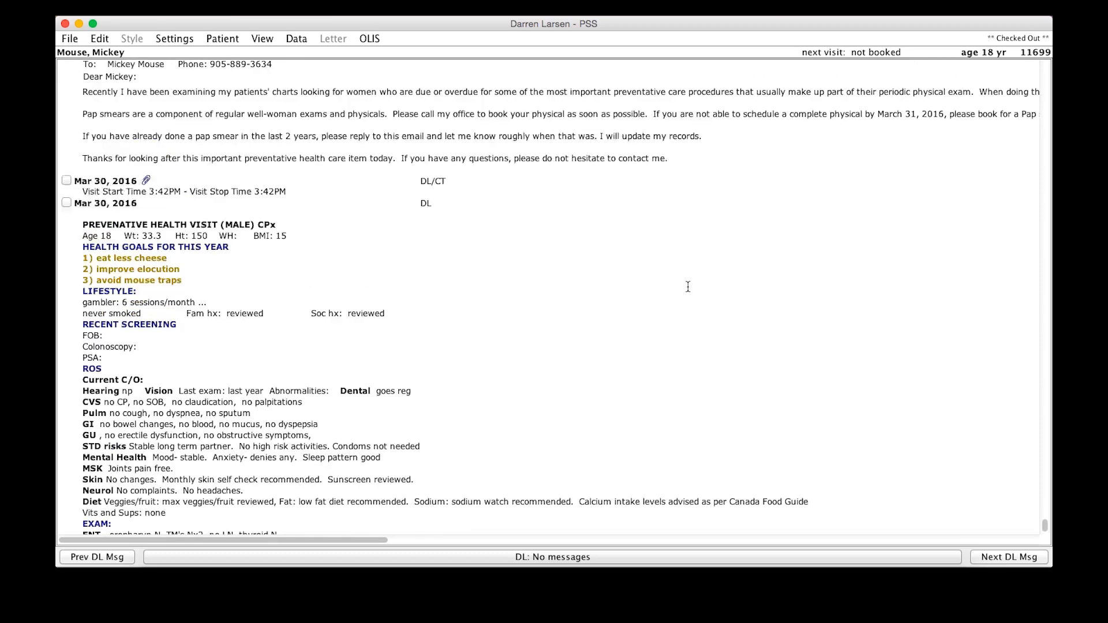
pyautogui.scroll(4, 687, 287)
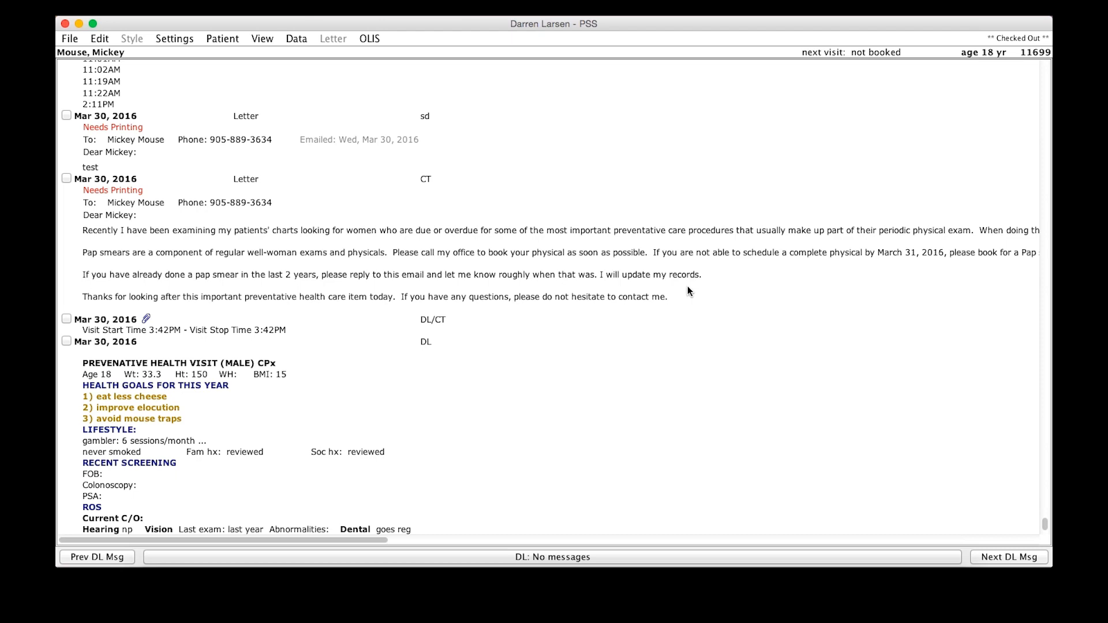
pyautogui.press('shift+super+t')
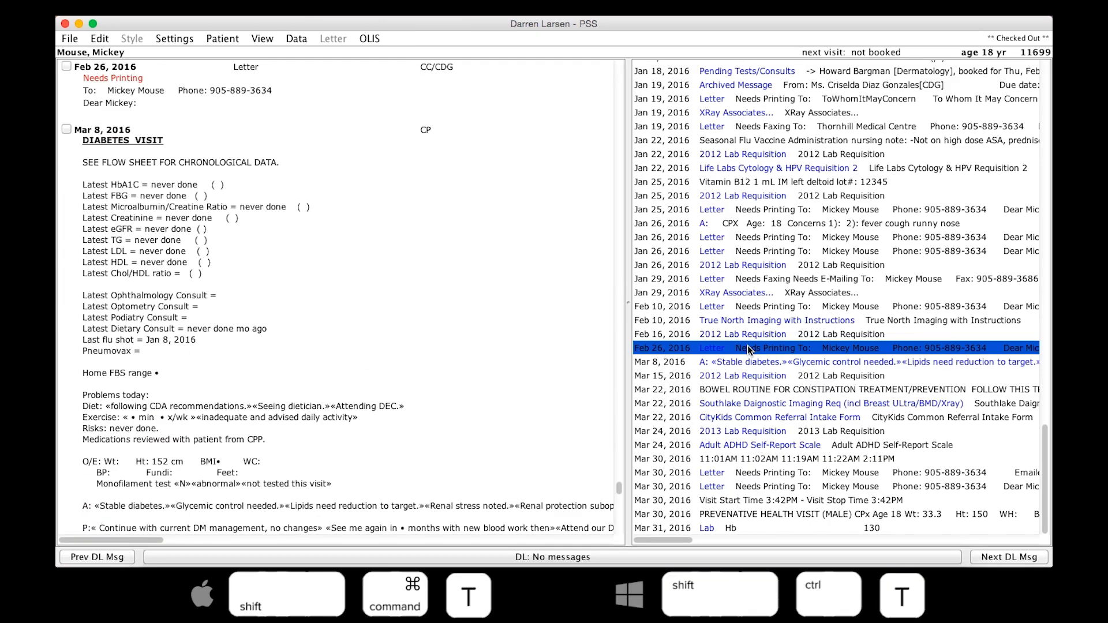
pyautogui.click(733, 445)
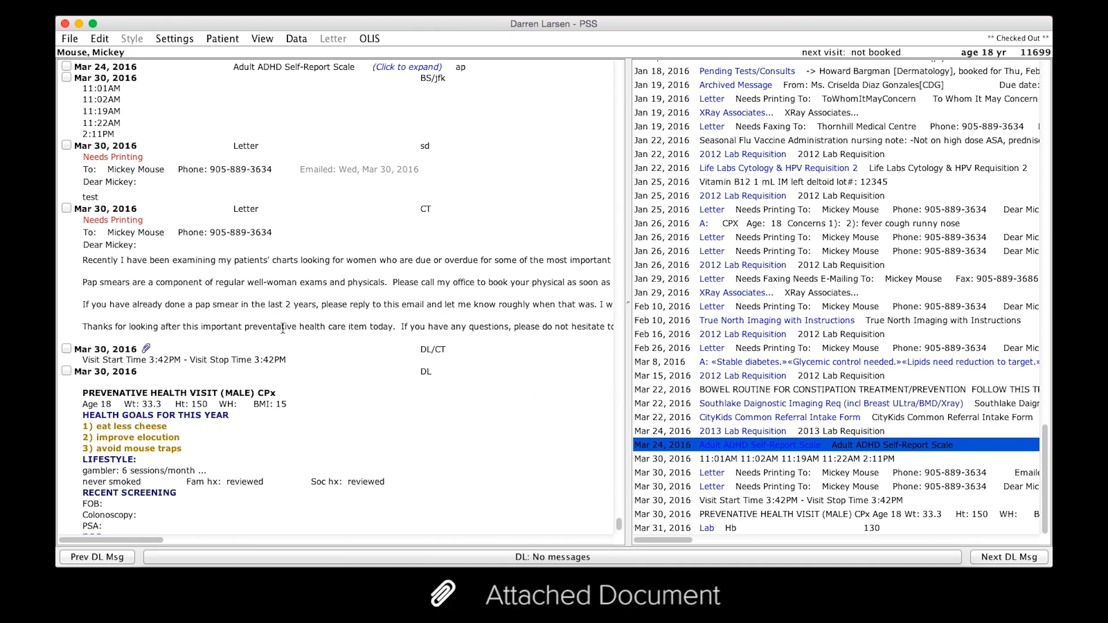
# Step: View the document attached to the Mar 30, 2016 visit-time note and close it
pyautogui.click(145, 350)
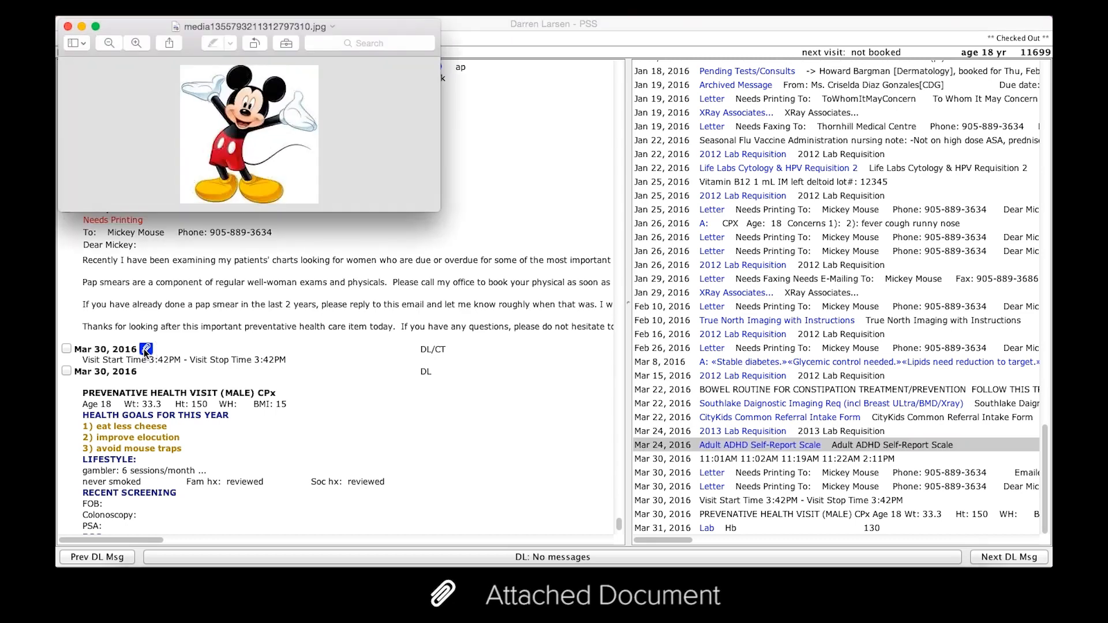
pyautogui.click(67, 26)
# Step: Show the patient's lab table, graph the Hb results and examine the plotted data points
pyautogui.click(264, 39)
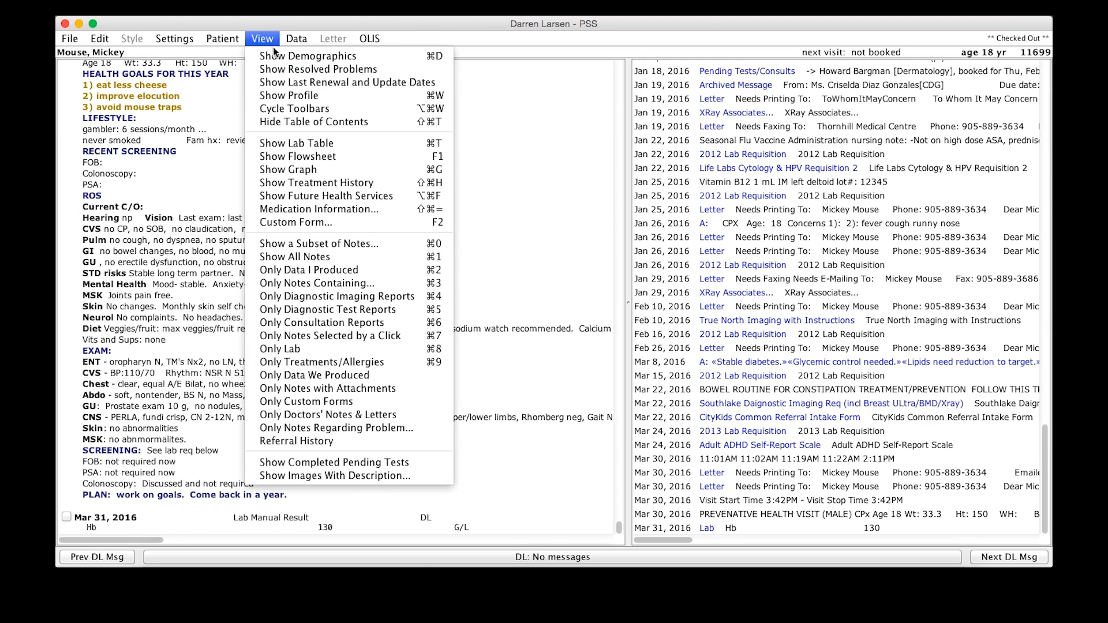
pyautogui.click(275, 144)
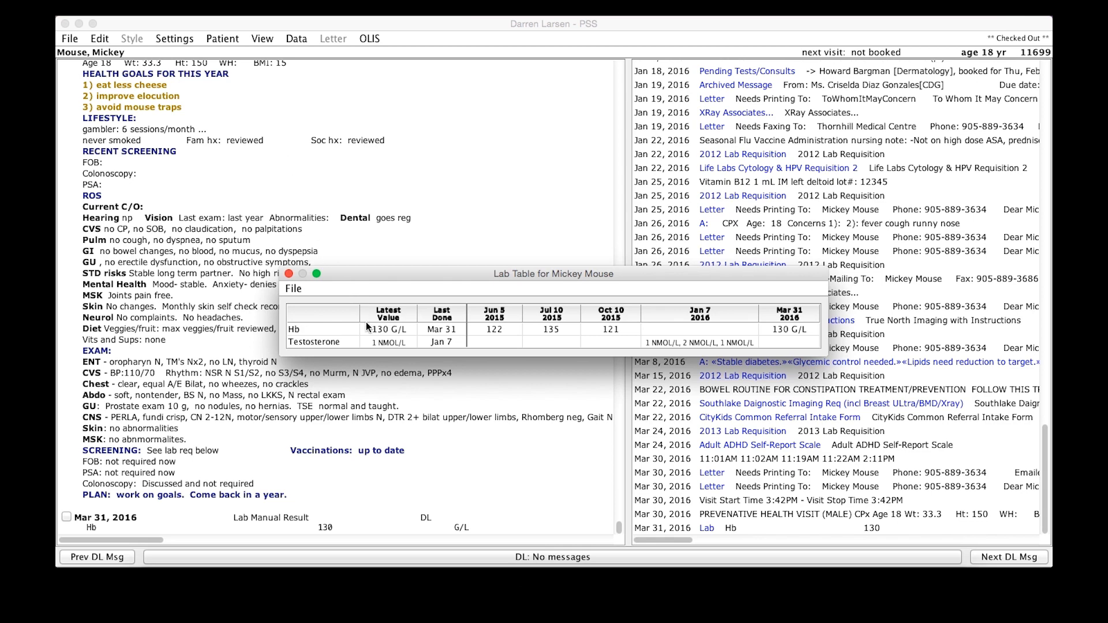
pyautogui.moveTo(366, 322)
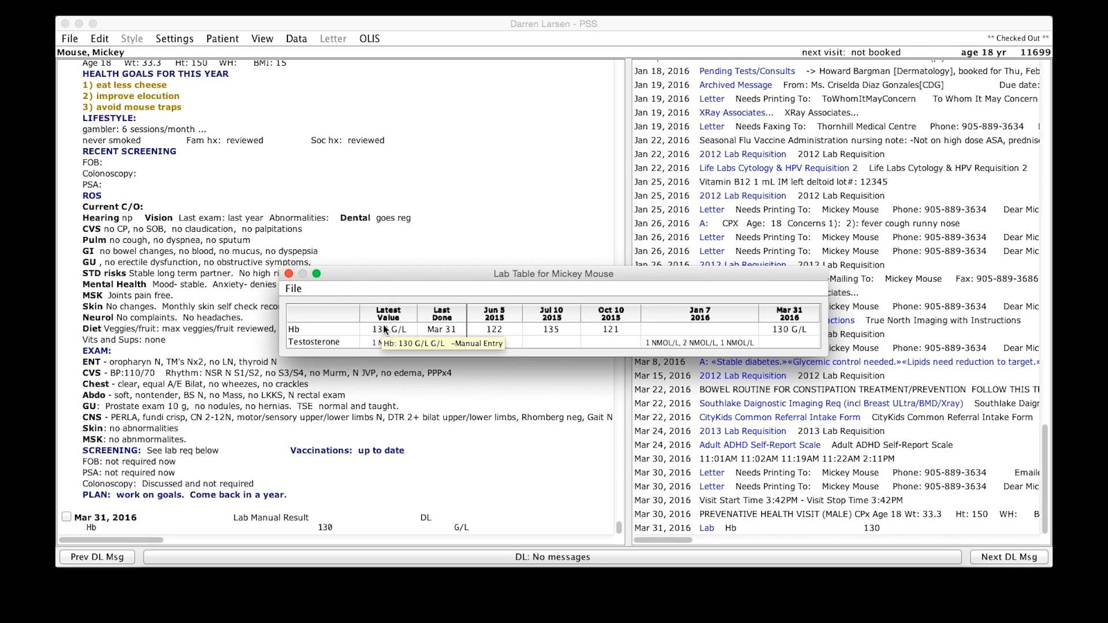
pyautogui.doubleClick(384, 327)
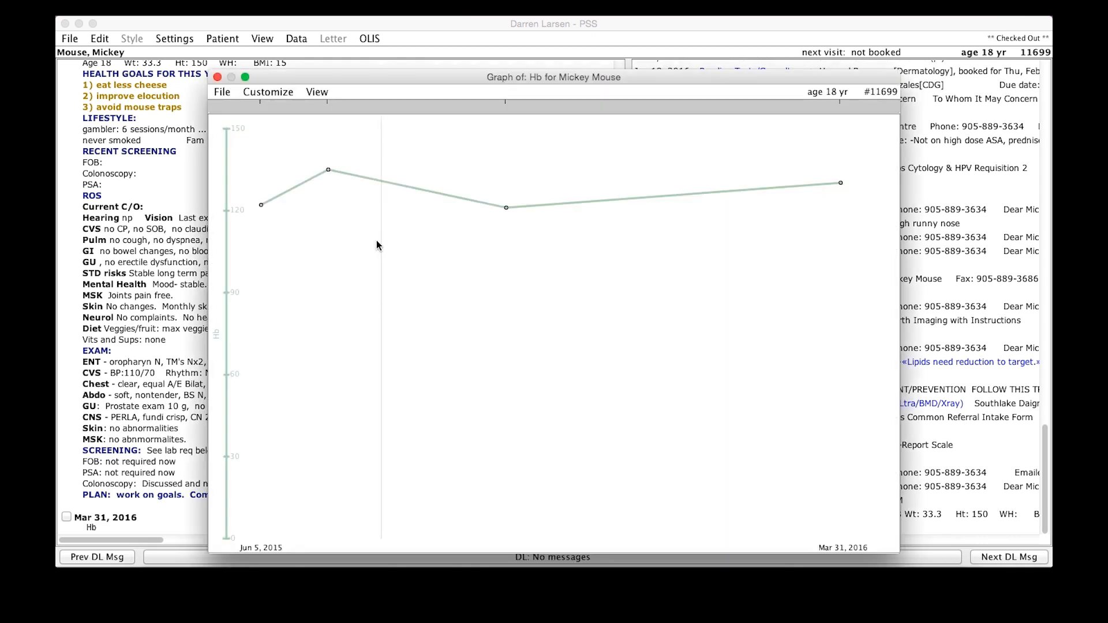
pyautogui.moveTo(329, 169)
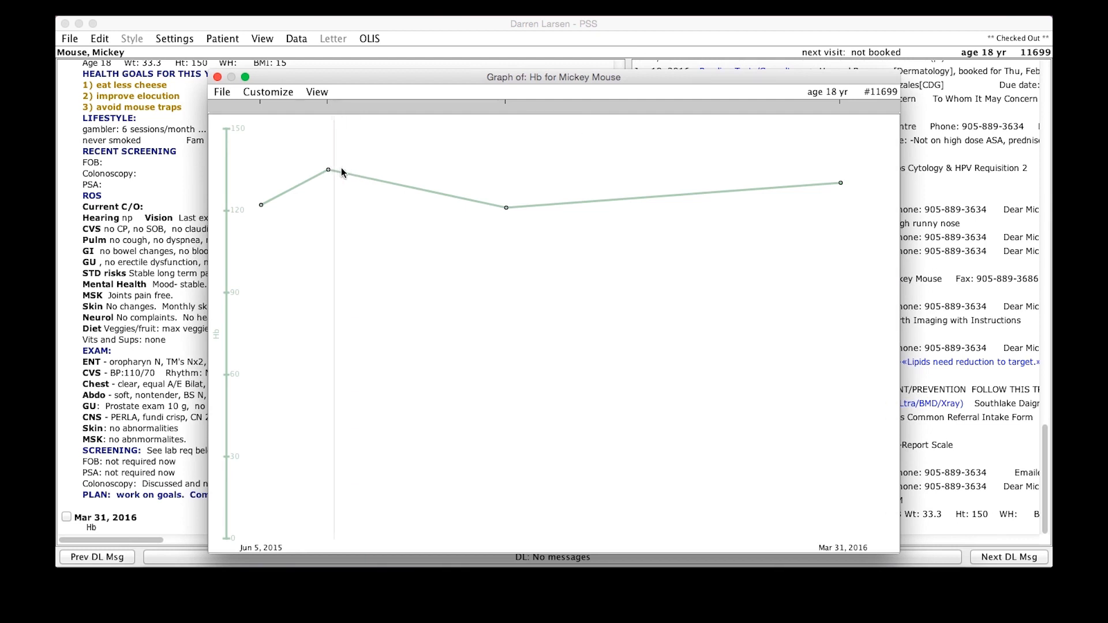
pyautogui.moveTo(508, 207)
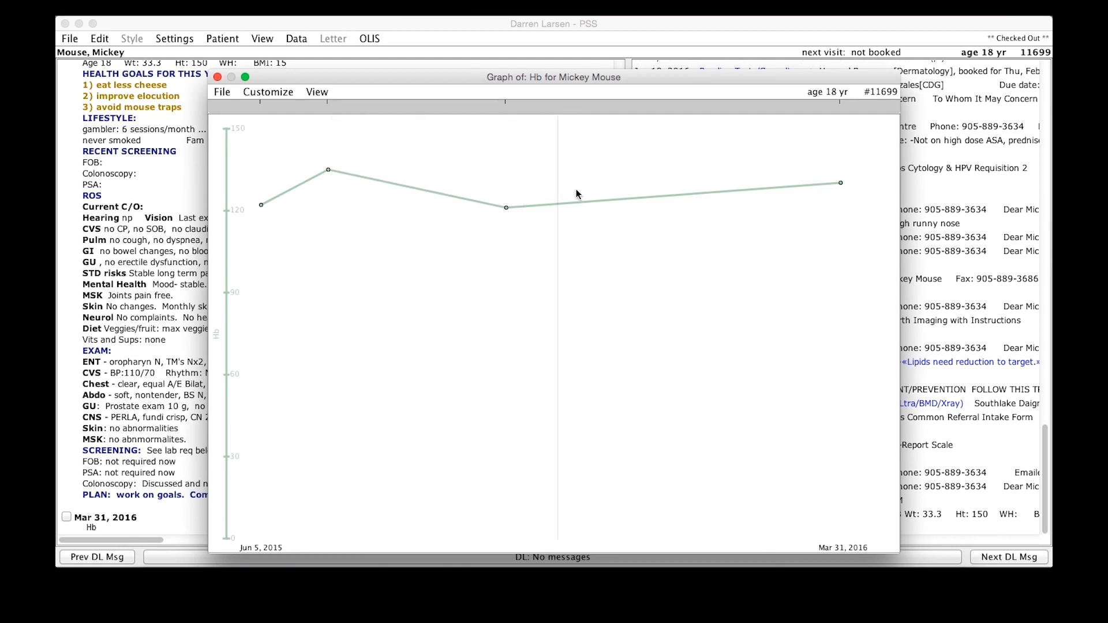
# Step: Examine the Mar 31, 2016 Hb point on the graph, and close the graph and the lab table
pyautogui.moveTo(841, 183)
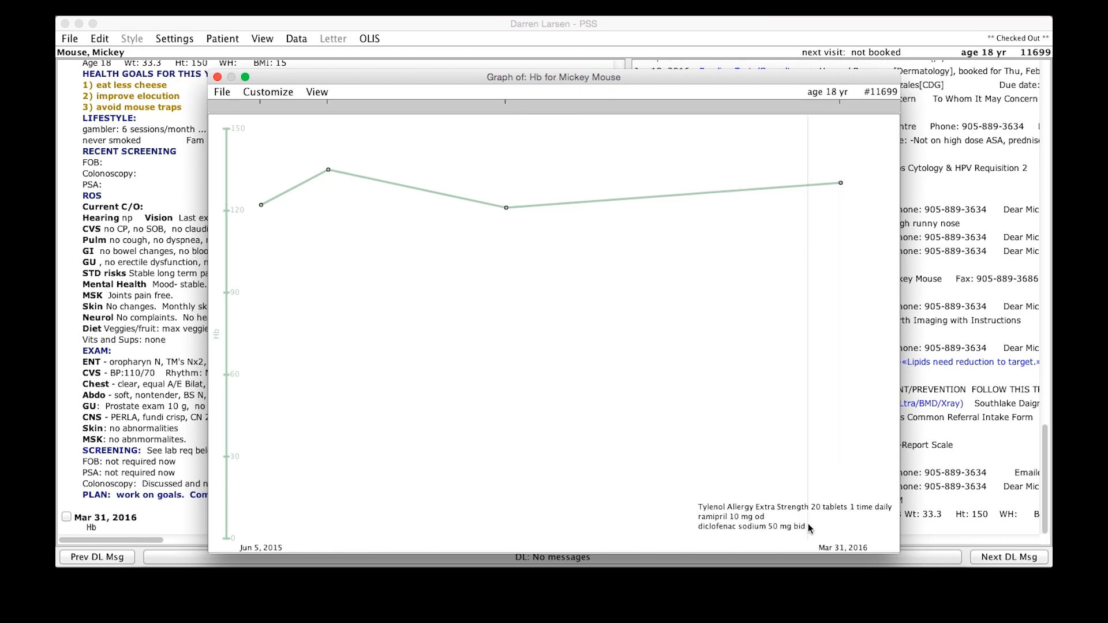
pyautogui.click(217, 77)
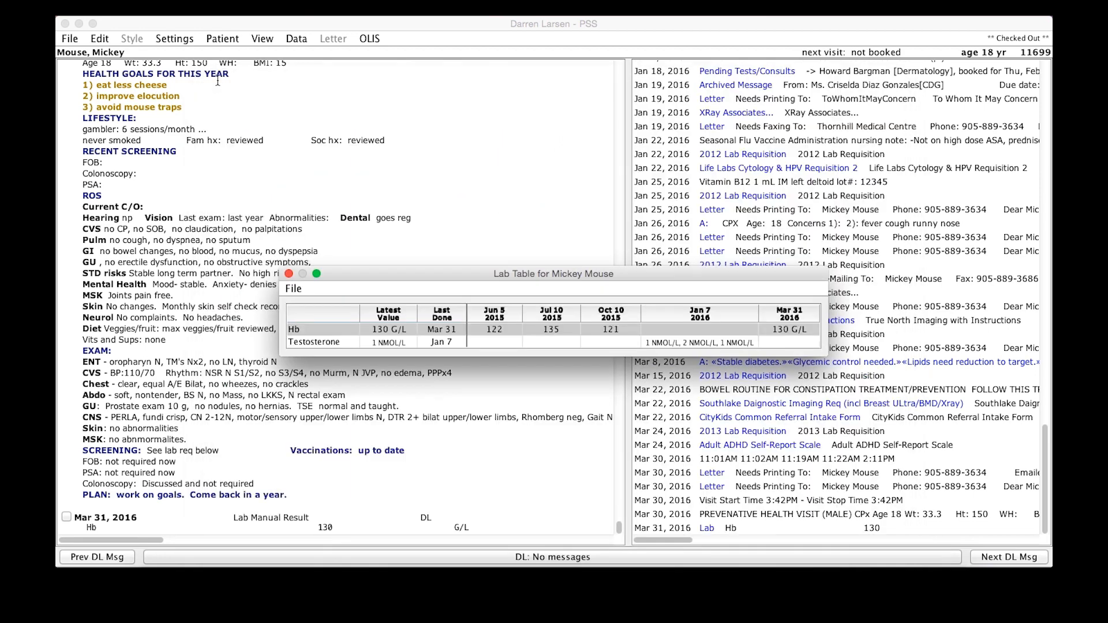
pyautogui.click(289, 274)
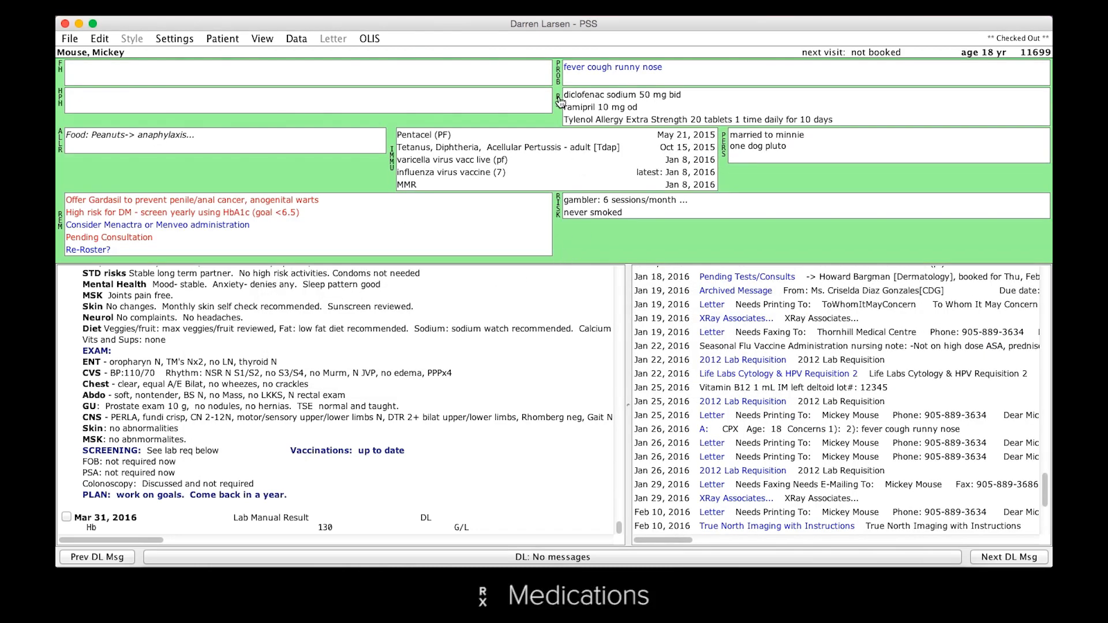
# Step: View the treatment history from the profile's medications section and again through the chart's view options, closing it each time
pyautogui.click(559, 101)
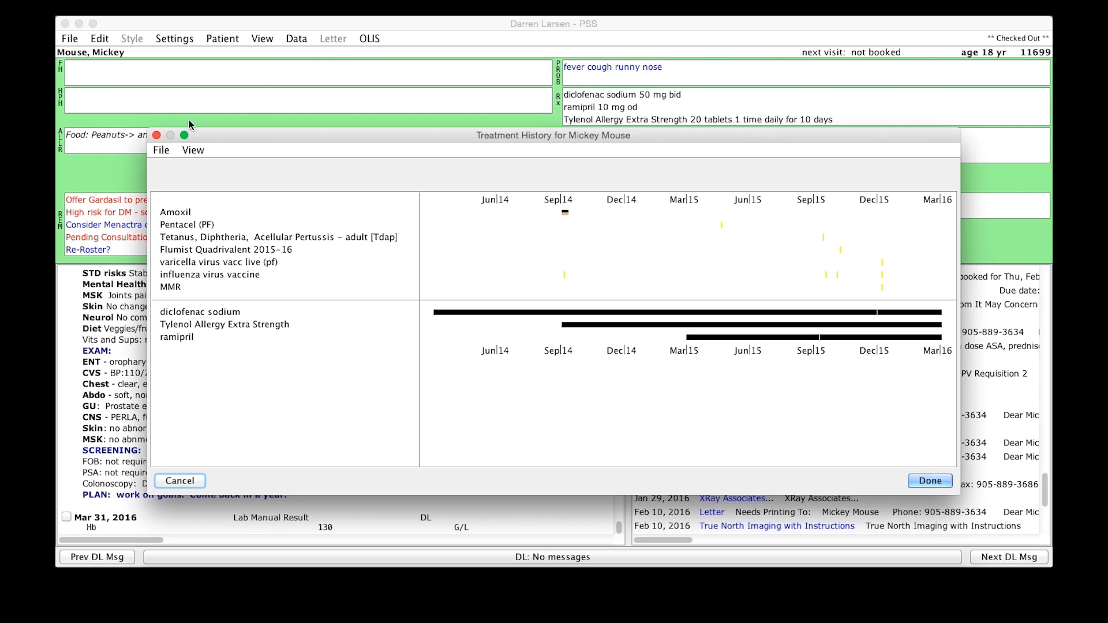
pyautogui.click(156, 136)
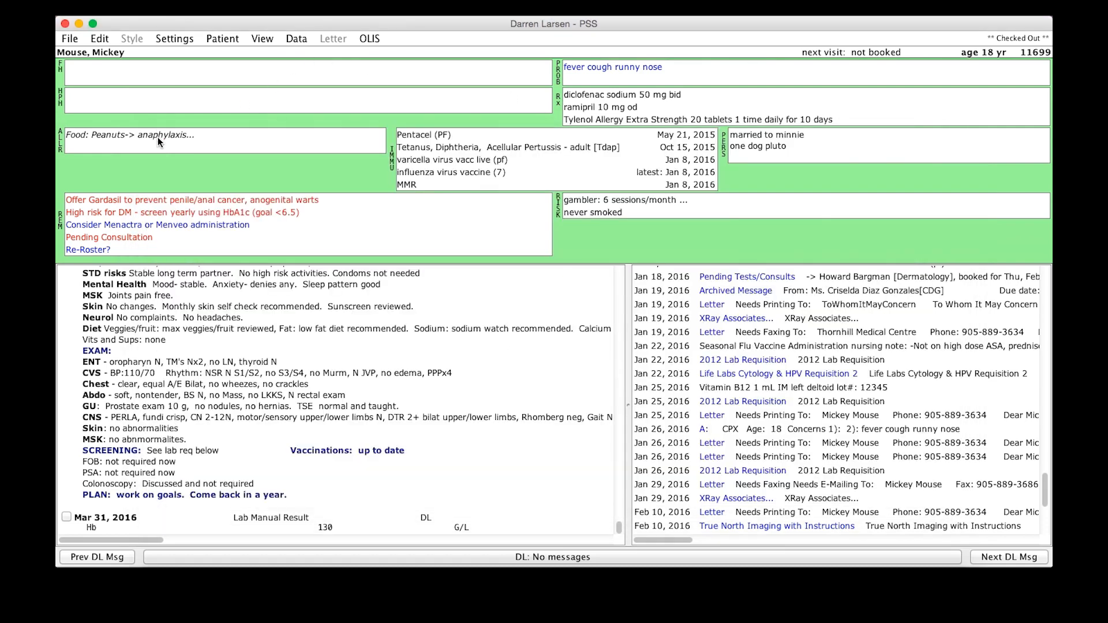
pyautogui.click(274, 37)
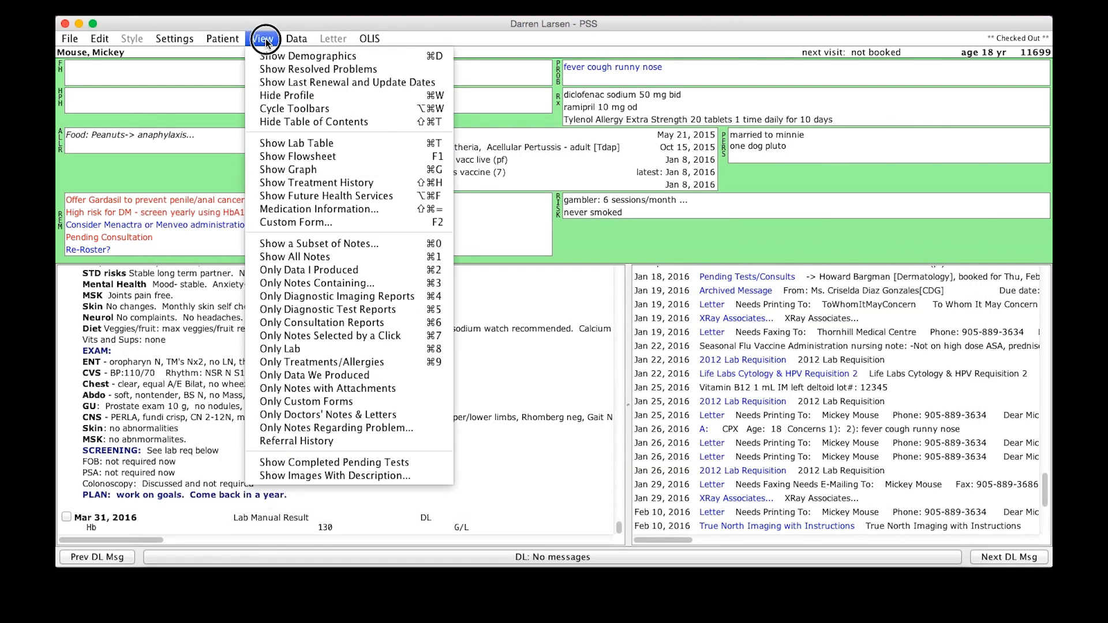
pyautogui.click(278, 183)
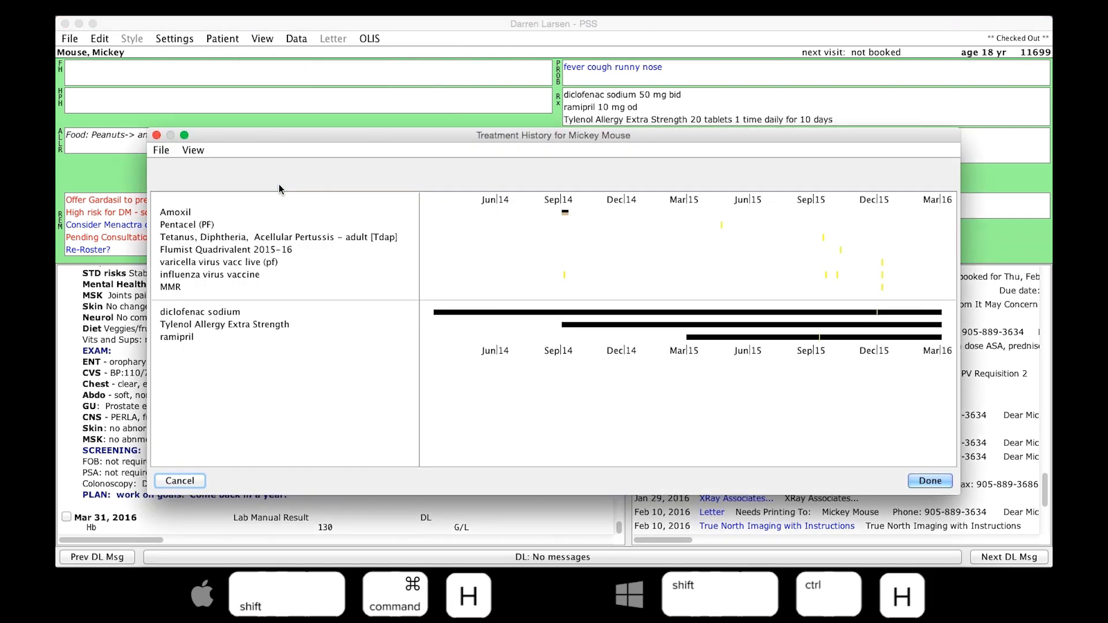
pyautogui.click(157, 136)
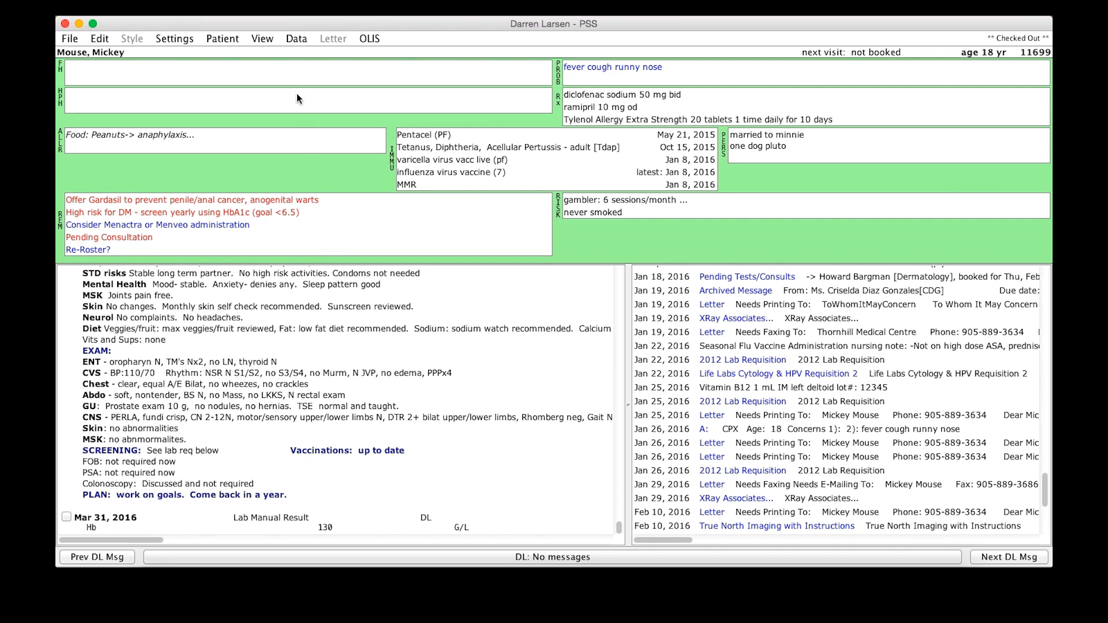
# Step: Show the patient's flowsheet, switch it to Diabetes, review its rows and close it
pyautogui.click(268, 41)
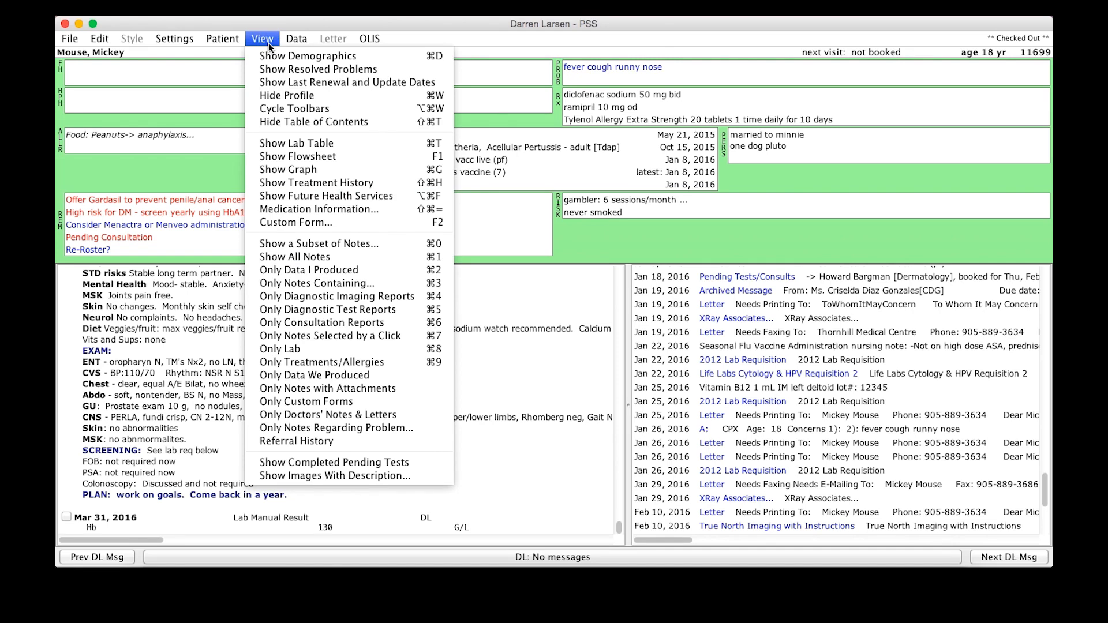
pyautogui.click(276, 159)
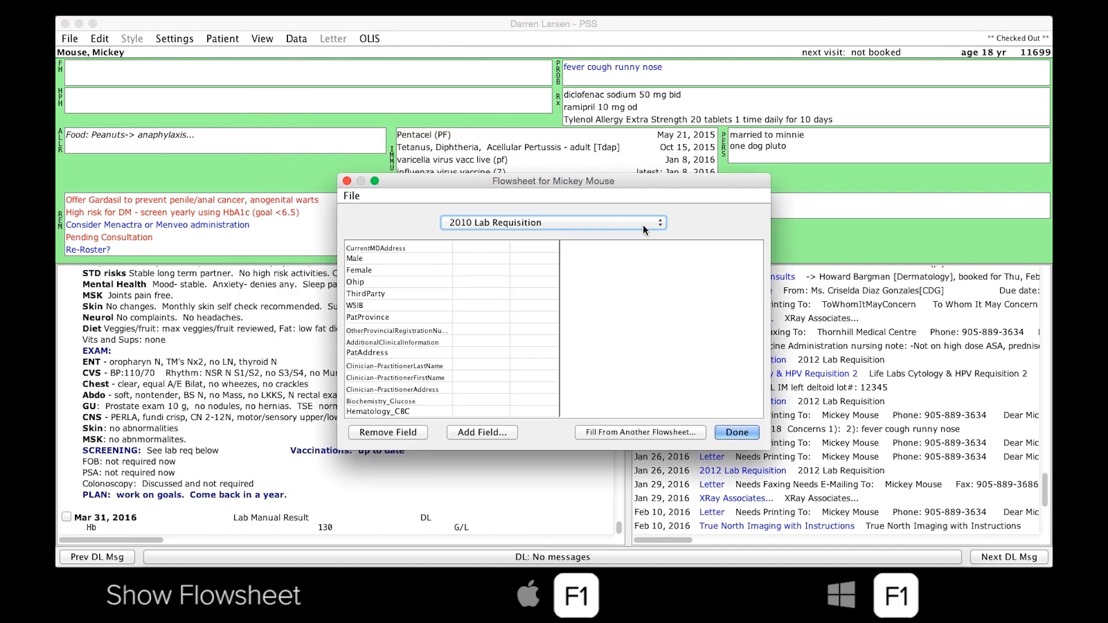
pyautogui.click(662, 228)
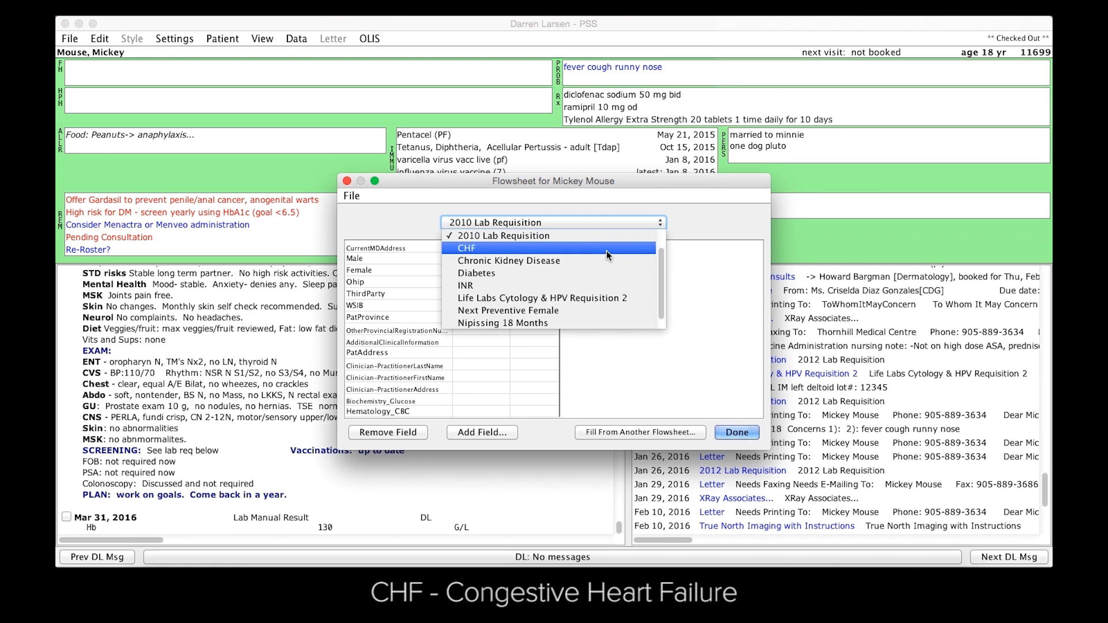
pyautogui.click(585, 279)
pyautogui.scroll(-3, 585, 280)
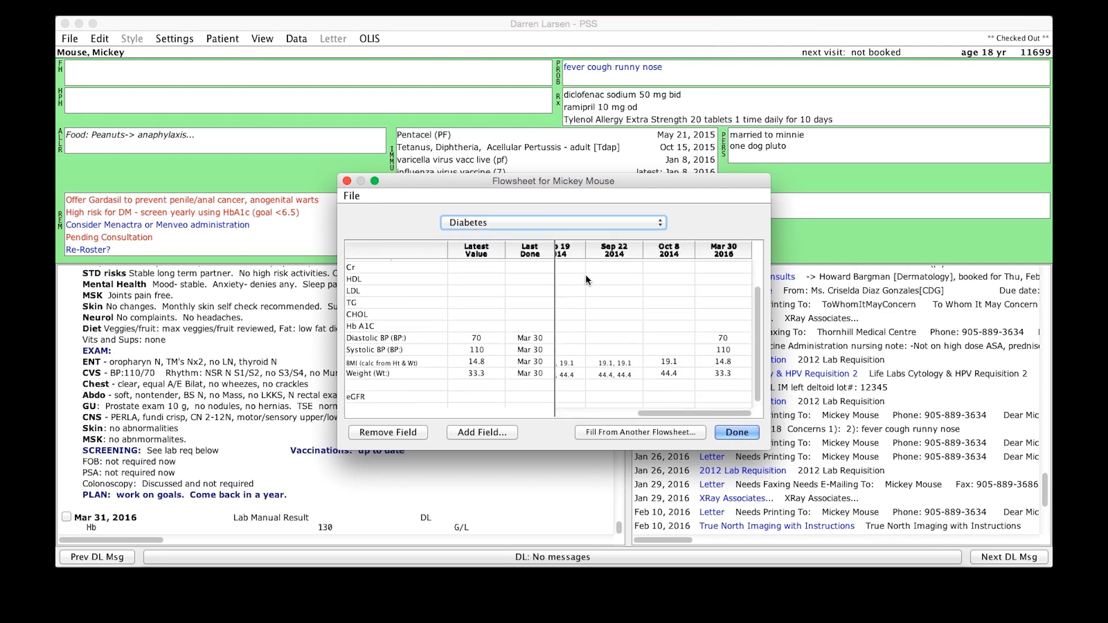
pyautogui.scroll(3, 585, 275)
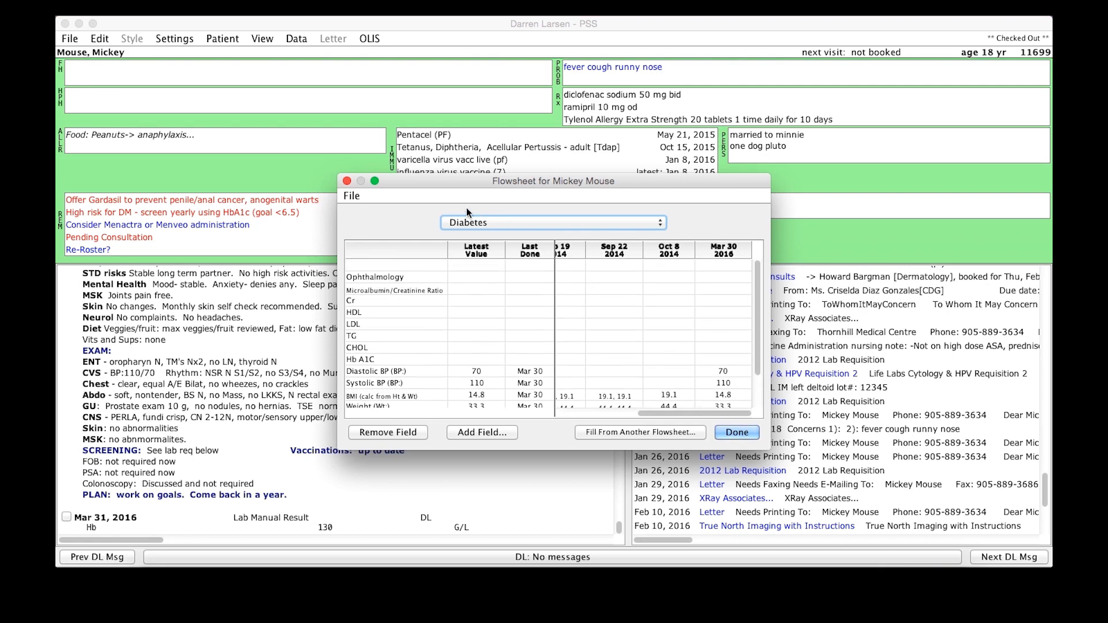
pyautogui.click(346, 182)
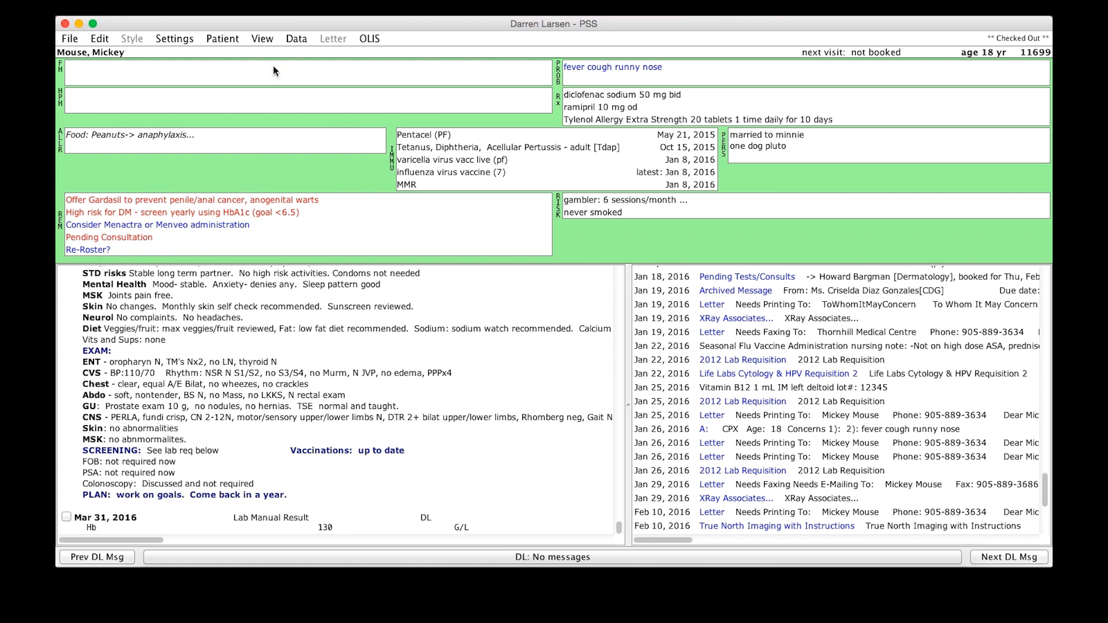
# Step: Show only the notes containing "mammogram" and preview the matching Mar 9, 2015 note
pyautogui.click(272, 39)
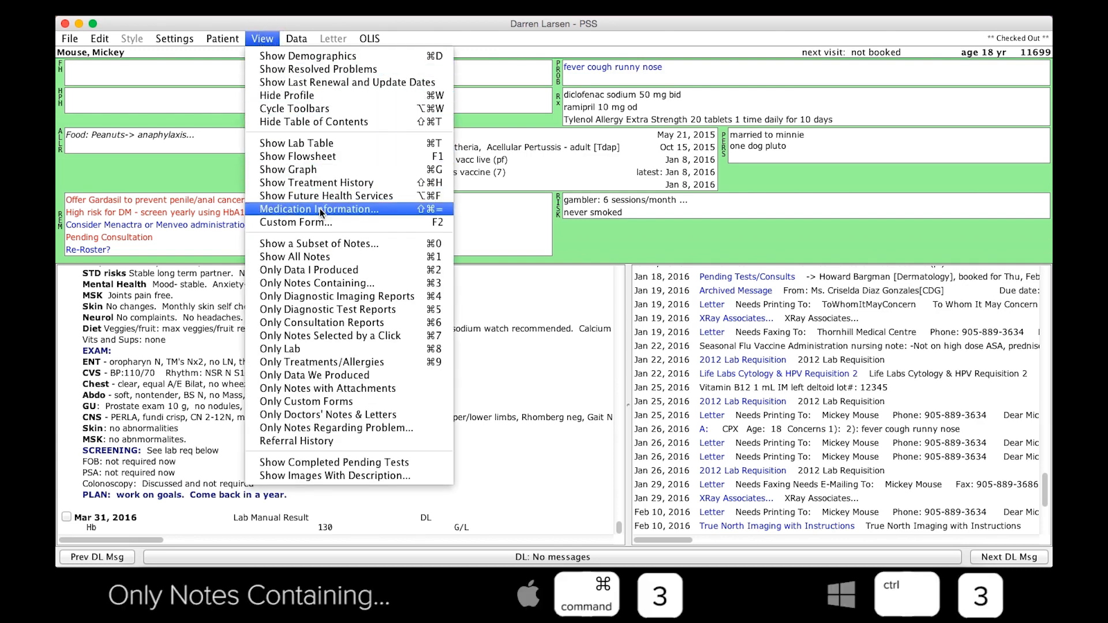
pyautogui.click(329, 282)
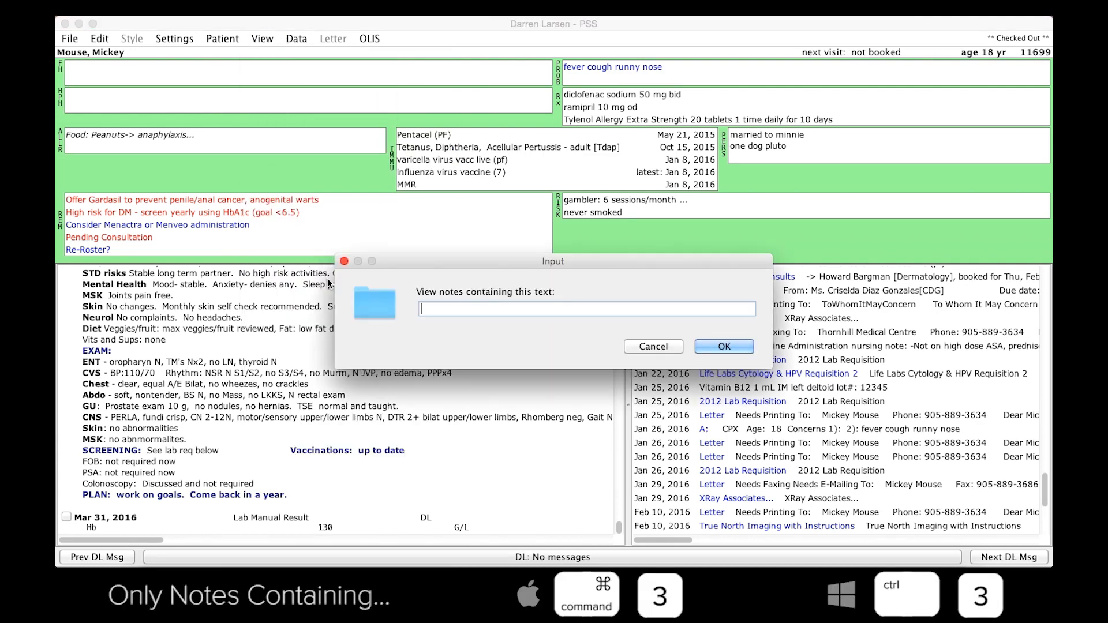
pyautogui.write('mammogram')
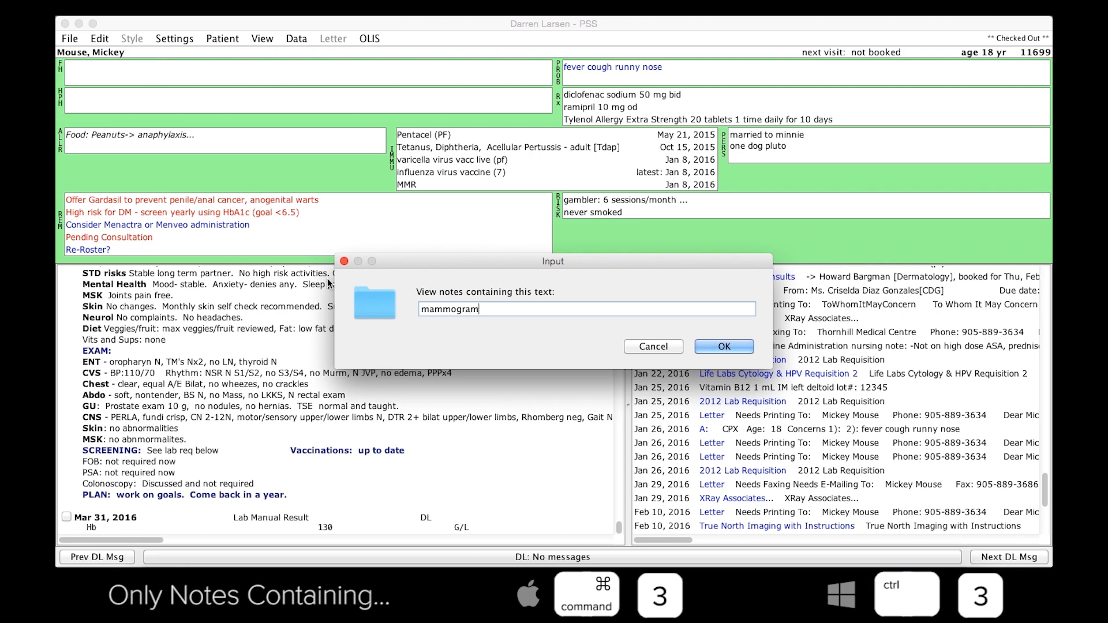
pyautogui.click(715, 346)
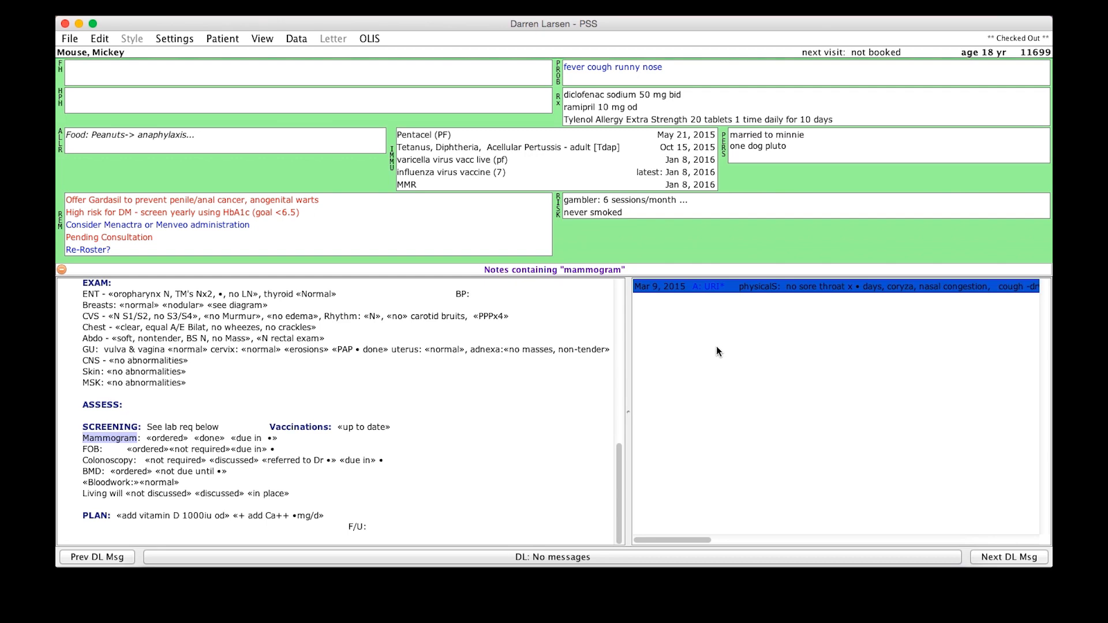
pyautogui.click(770, 285)
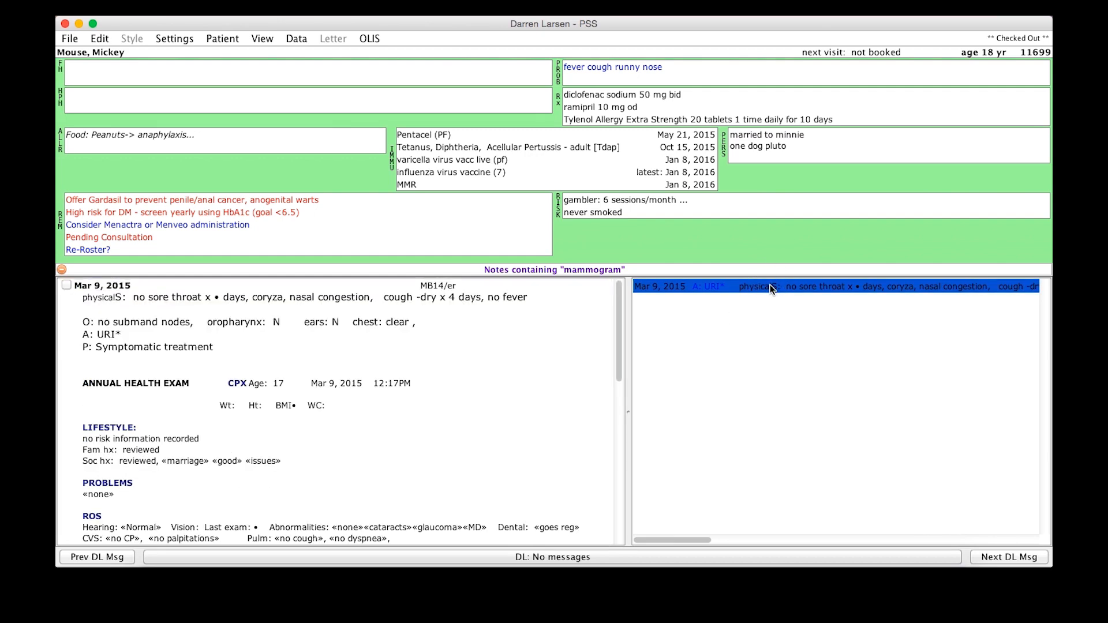
pyautogui.moveTo(771, 286)
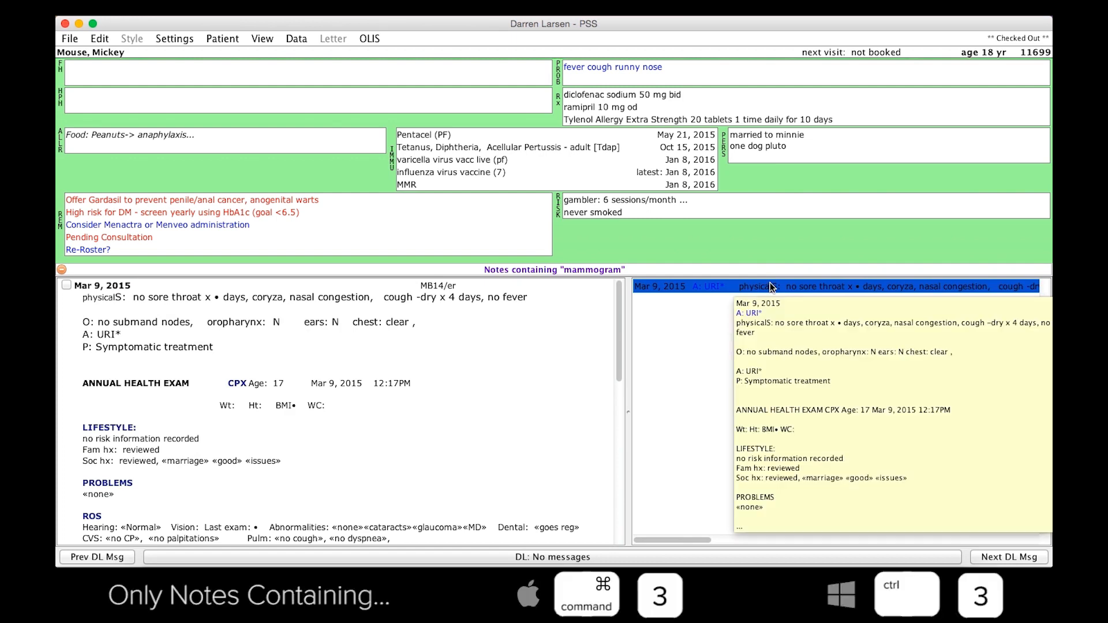
# Step: Close the current chart and open another patient's chart from the appointments screen
pyautogui.click(65, 24)
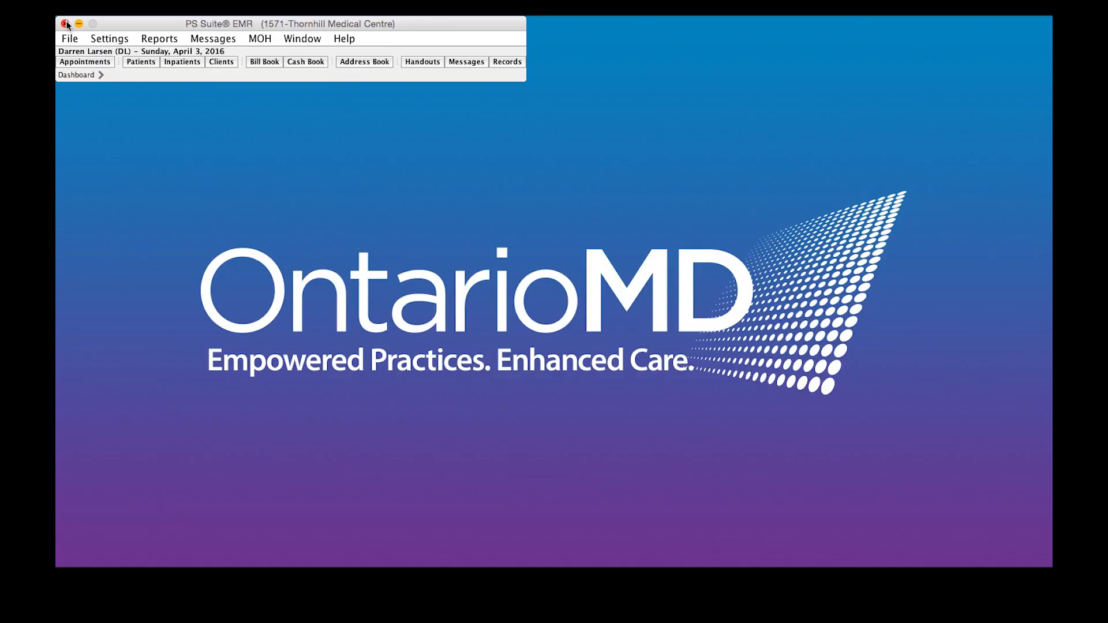
pyautogui.press('super+f')
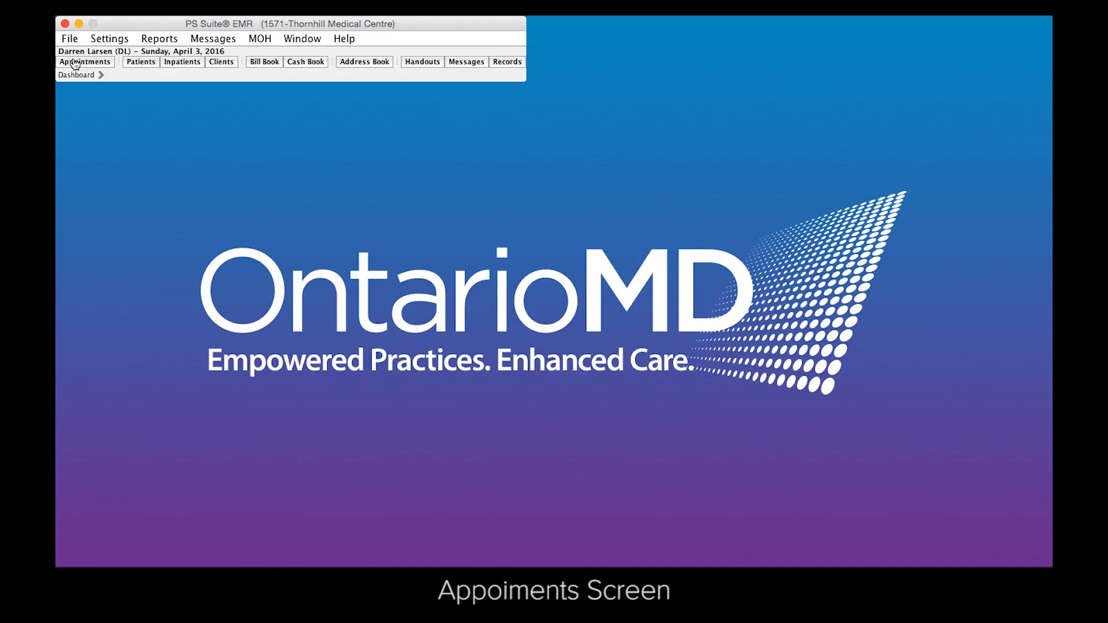
pyautogui.click(75, 64)
pyautogui.doubleClick(141, 162)
pyautogui.click(1016, 559)
pyautogui.click(70, 39)
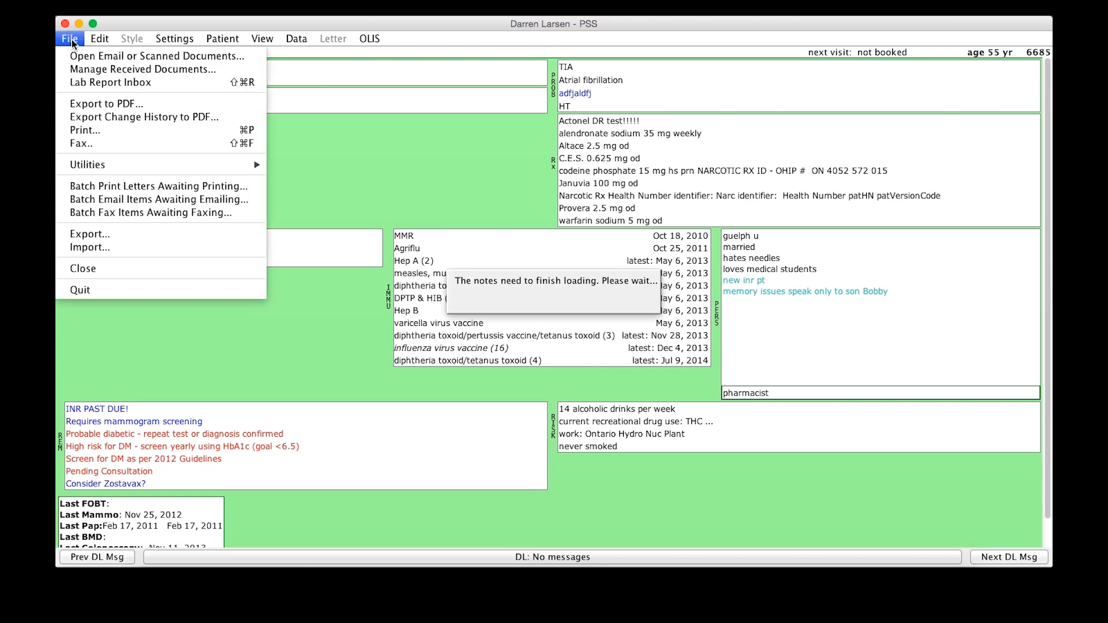